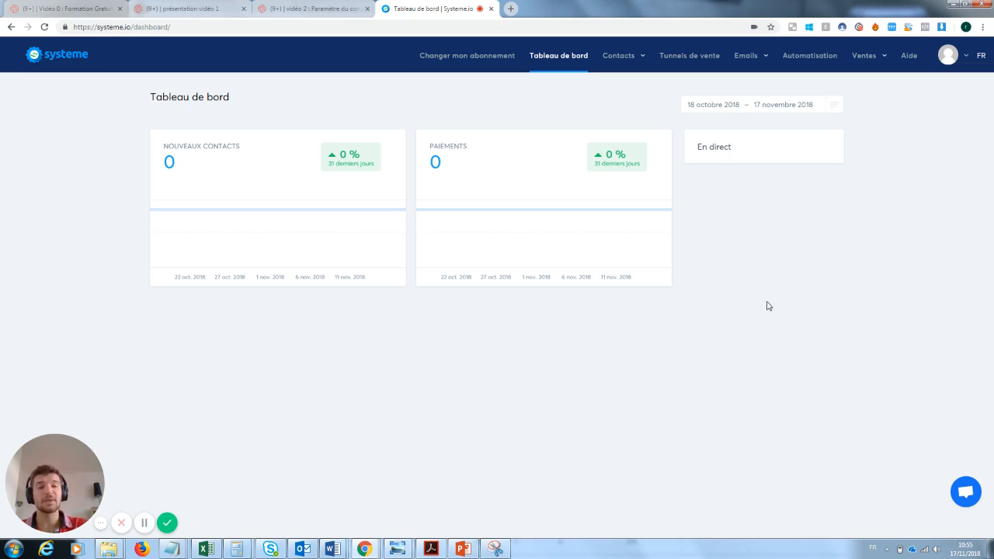
From Tunnels de vente, create the 'Capture mail formation youtube' funnel of type Construisez votre audience
click(687, 57)
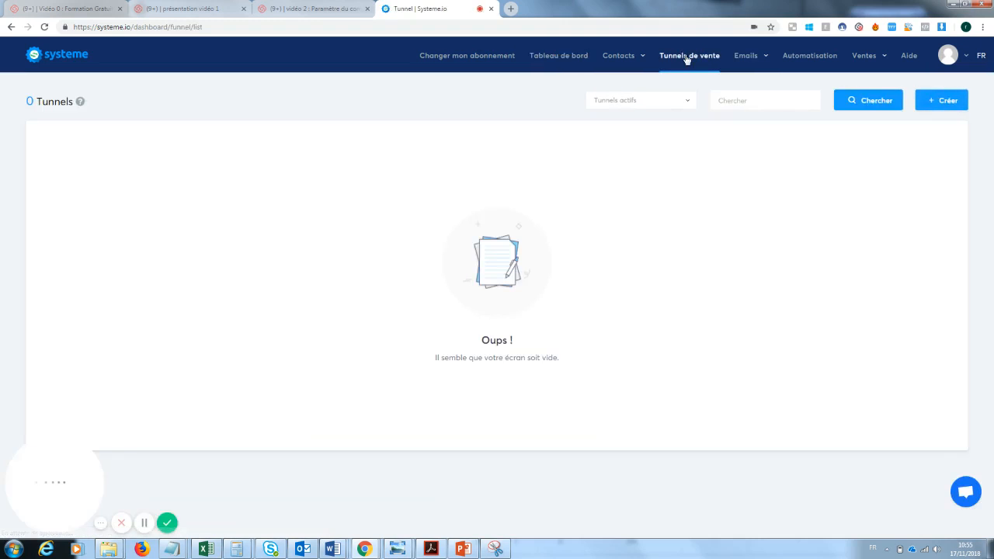
click(945, 108)
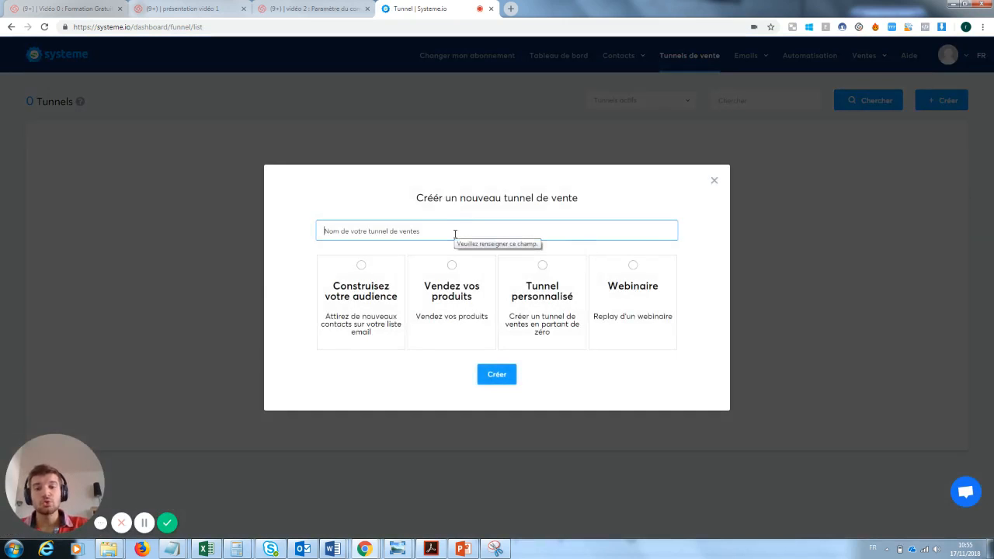
text(Captu)
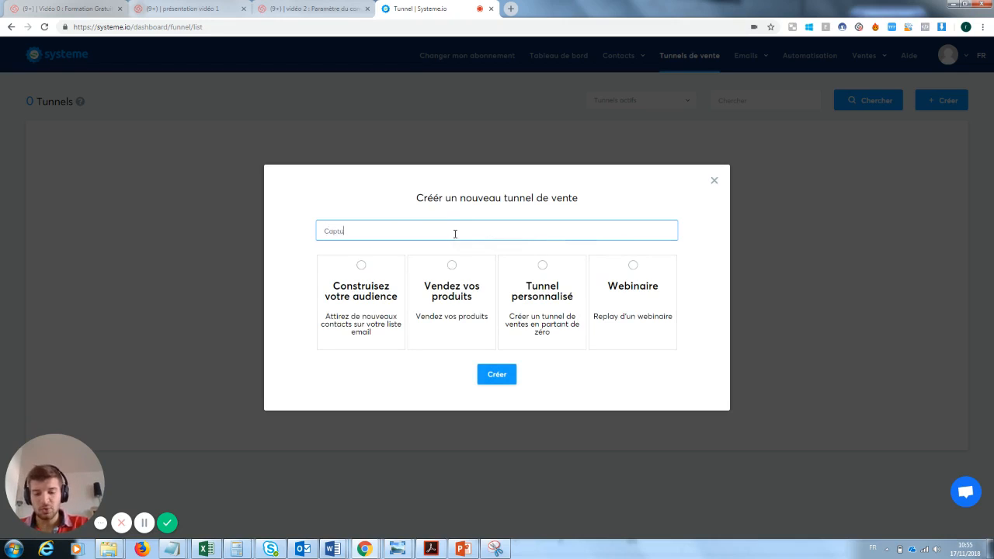
text(re mail formatio)
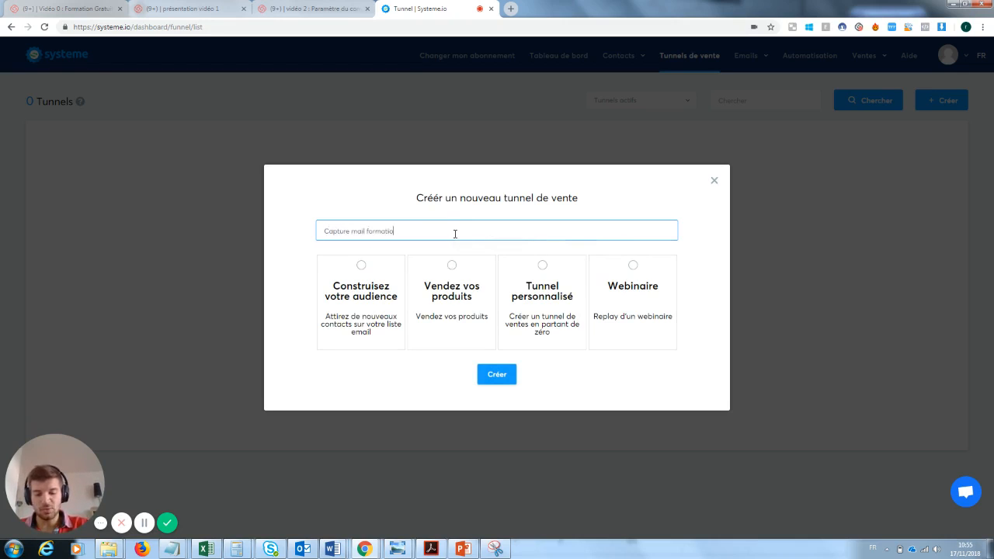
text(n youtube)
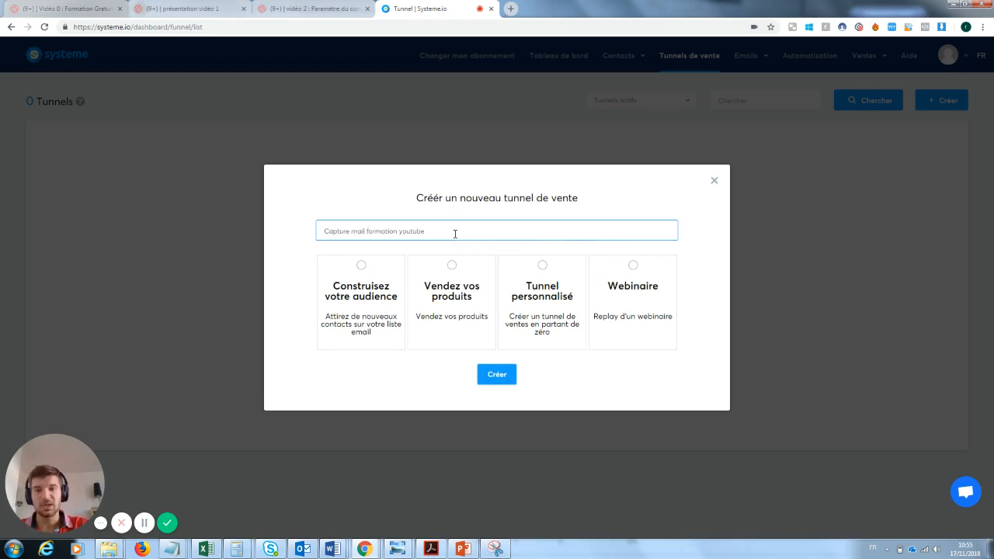
click(368, 279)
click(502, 375)
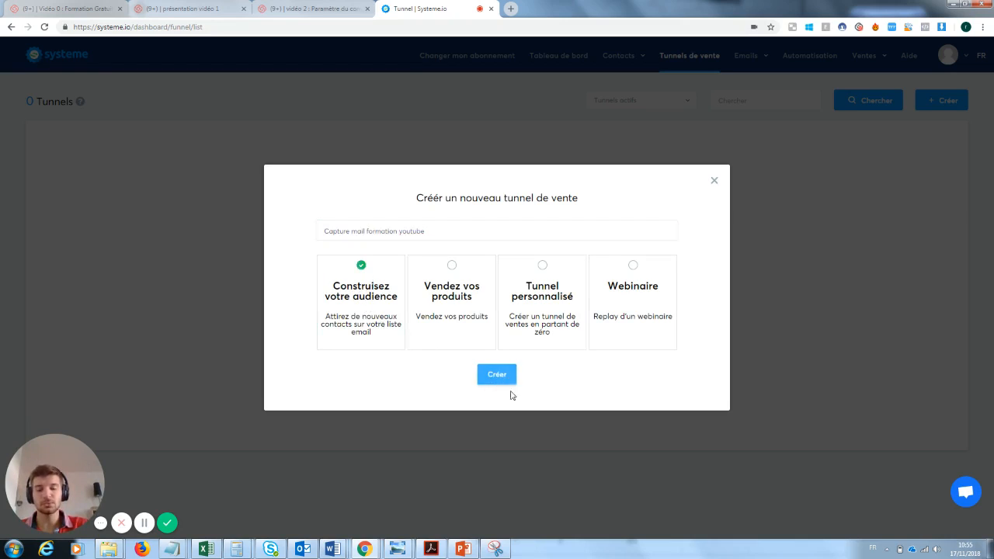
click(500, 380)
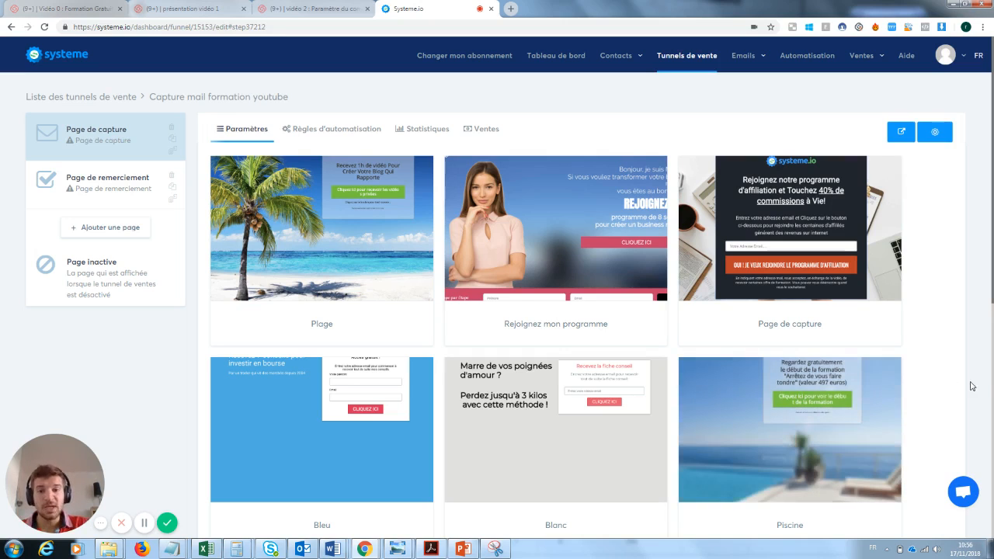
Apply the Page de capture template to the funnel's capture step
mouse_move(826, 209)
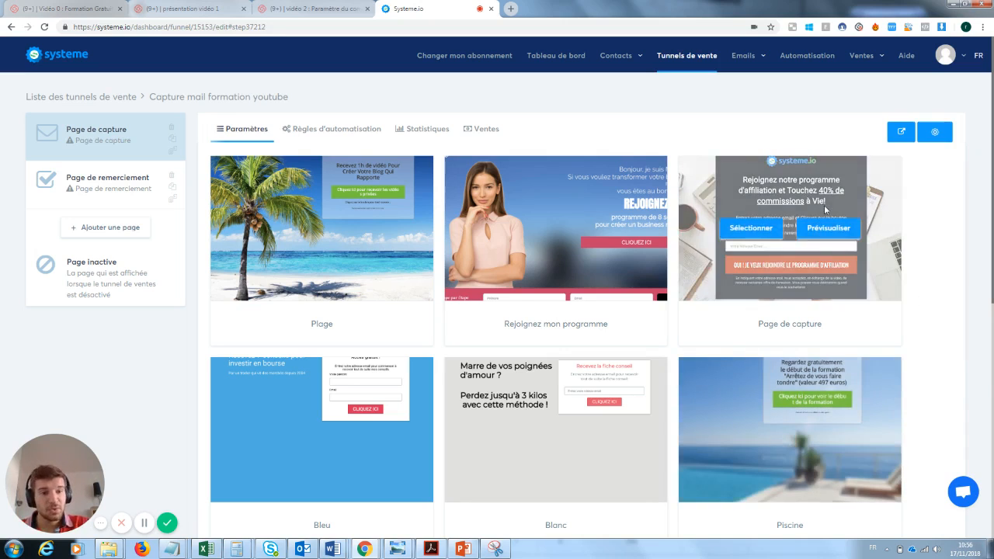
click(760, 230)
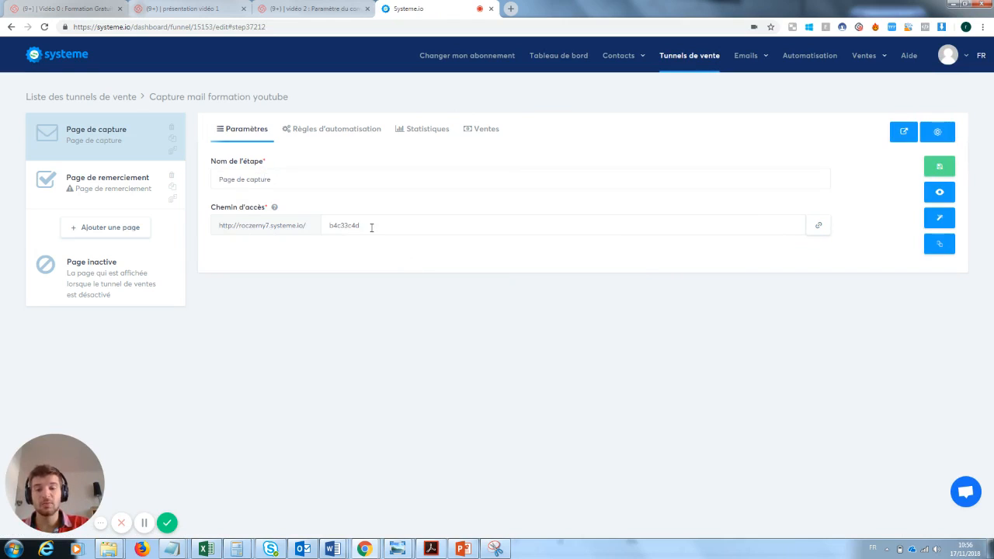
Set the capture page path to pagecaptureformationyoutube, save it, and view the live page
drag(371, 227, 303, 229)
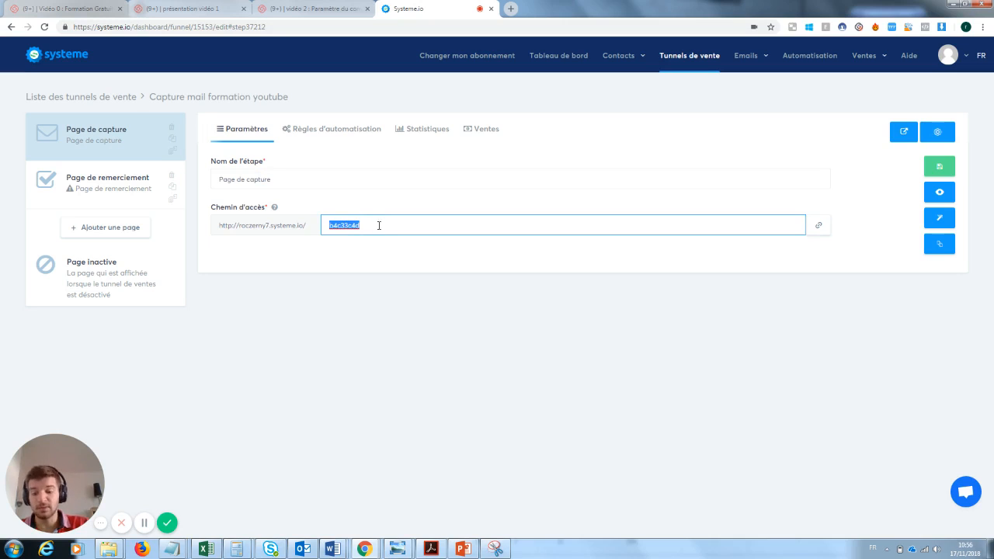
text(pagecapture)
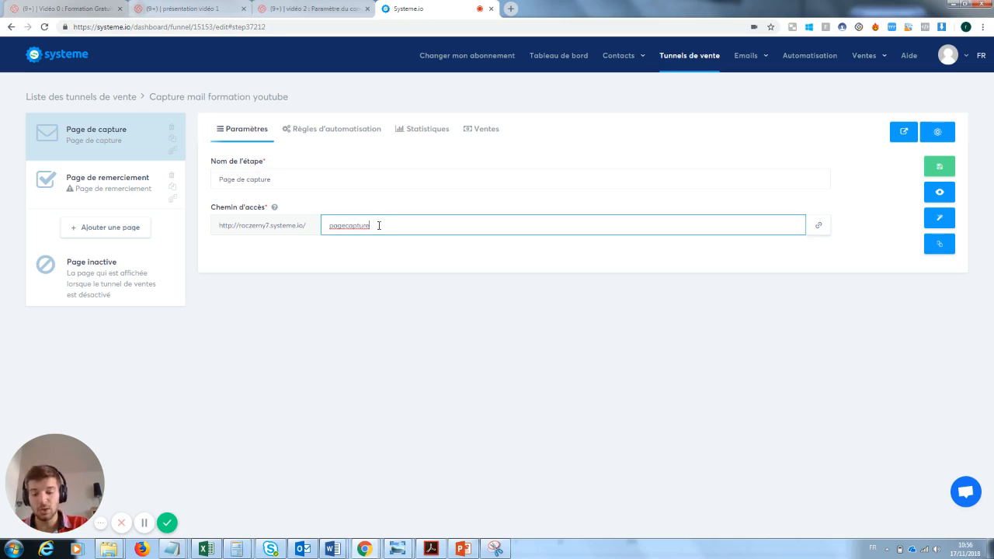
text(formationy)
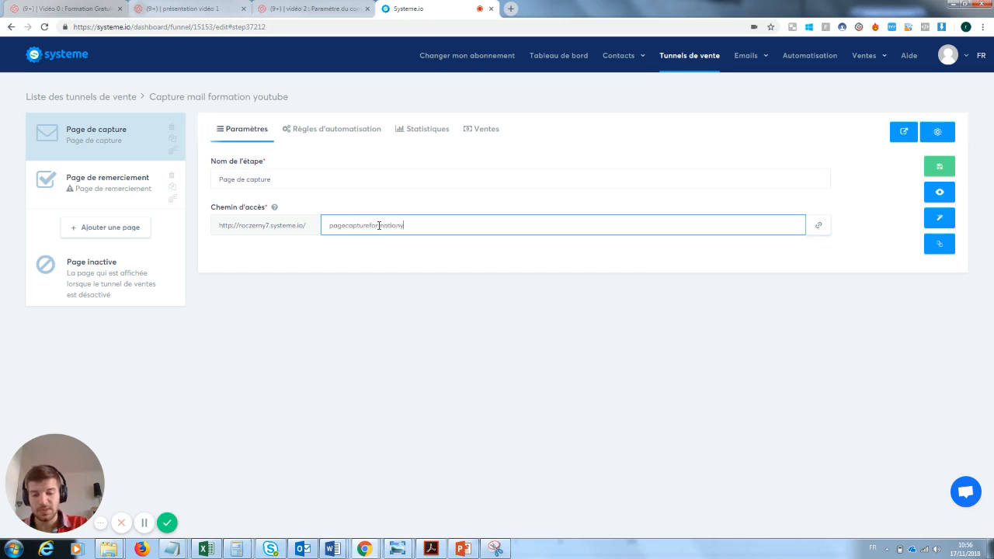
text(outube)
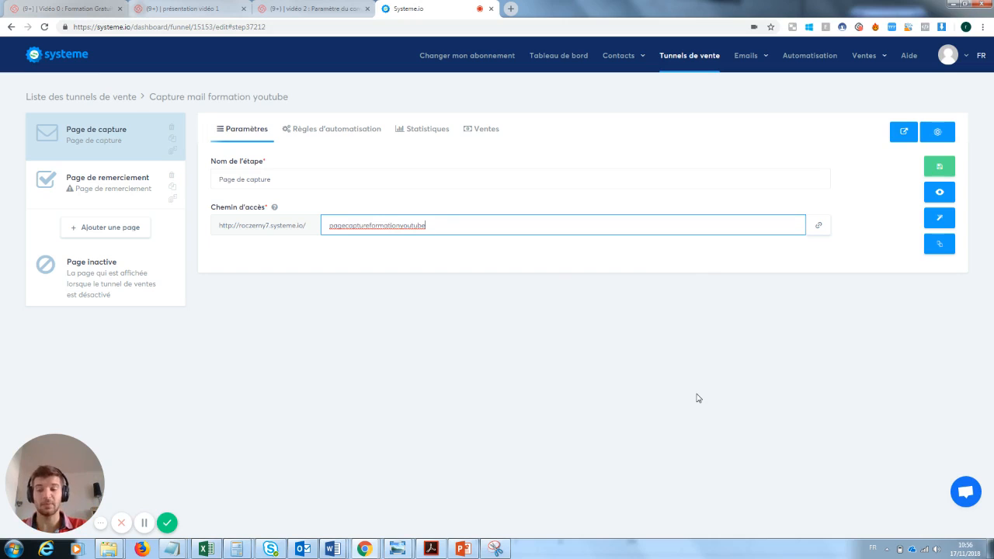
click(942, 167)
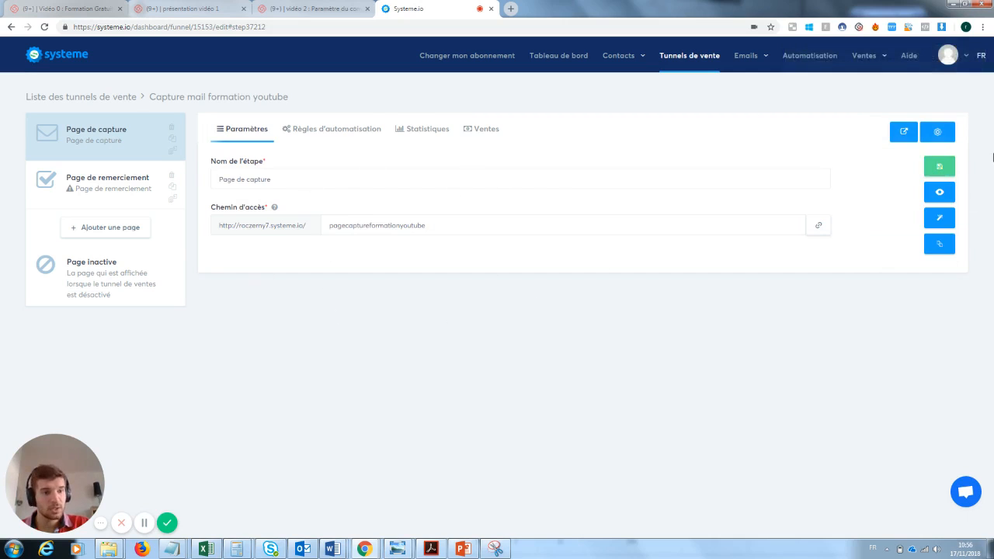
click(941, 194)
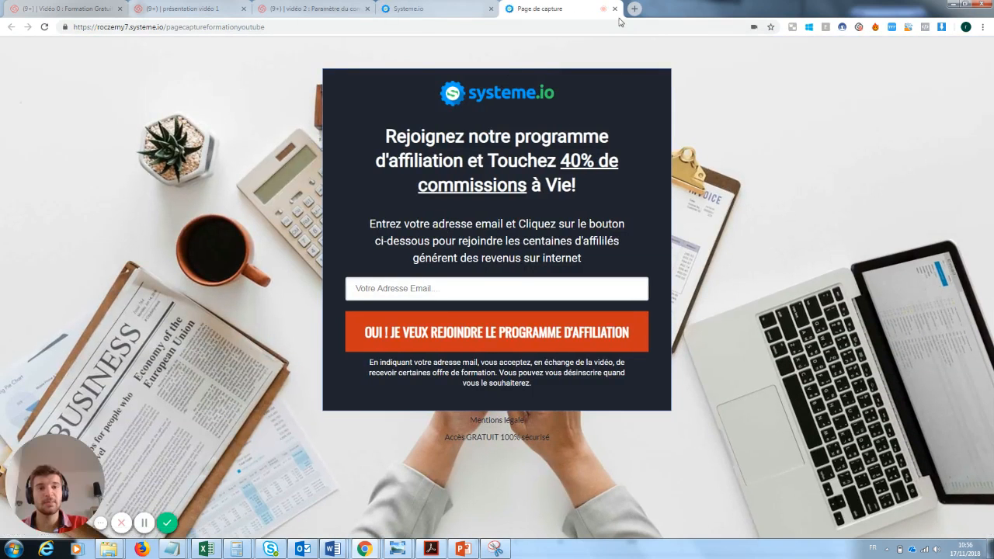
Close the live preview and open the capture page in the page editor
click(615, 8)
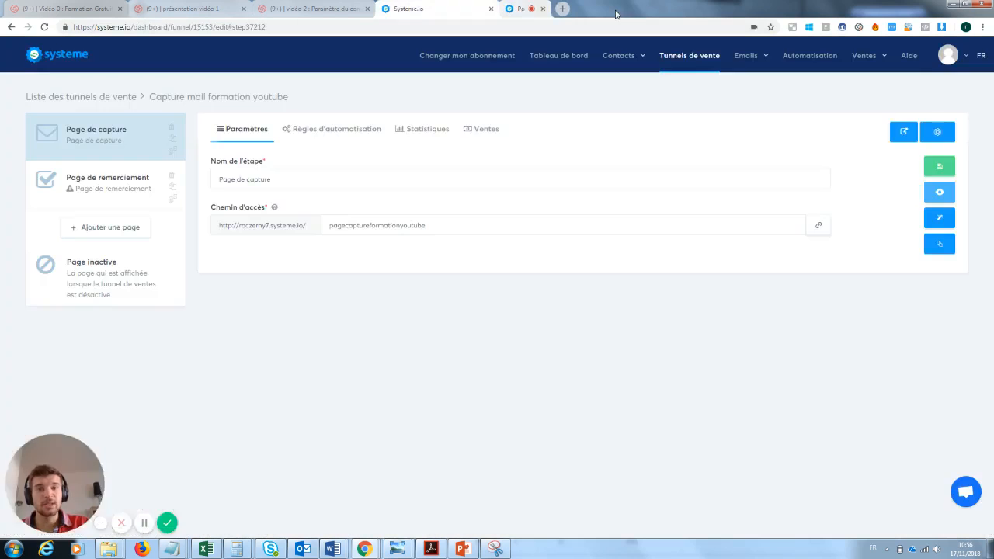
click(943, 220)
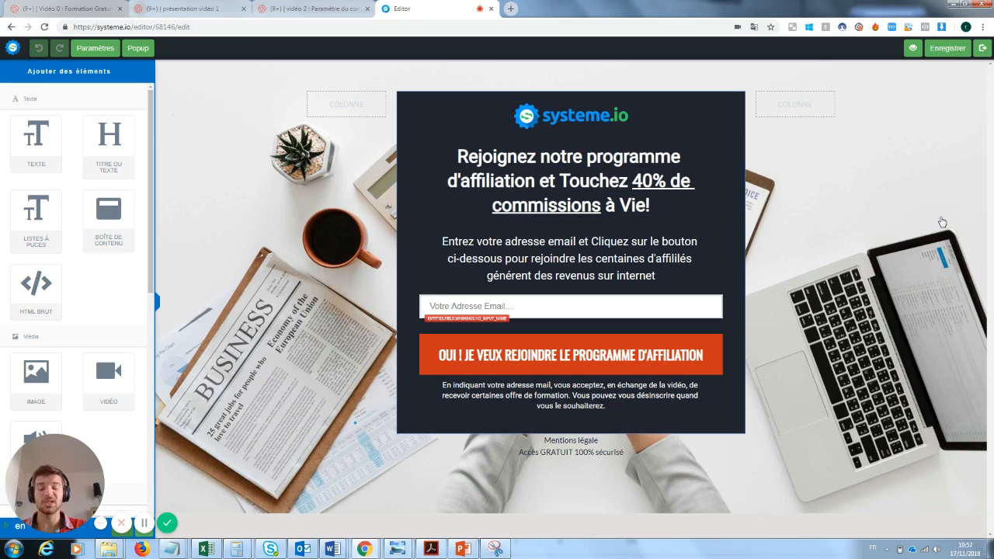
click(590, 117)
click(695, 205)
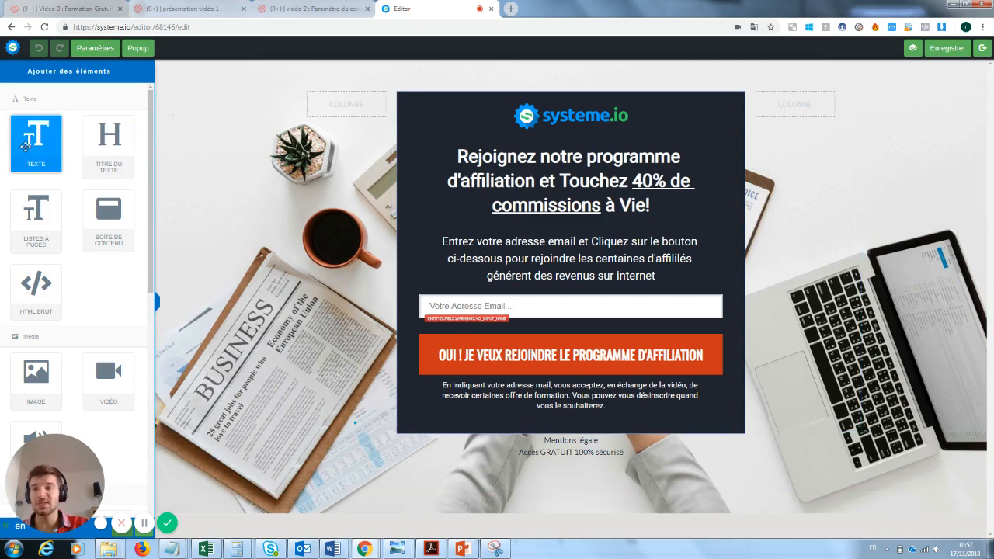
Add a test text block below the signup form, type into it, then delete it
drag(28, 136, 525, 477)
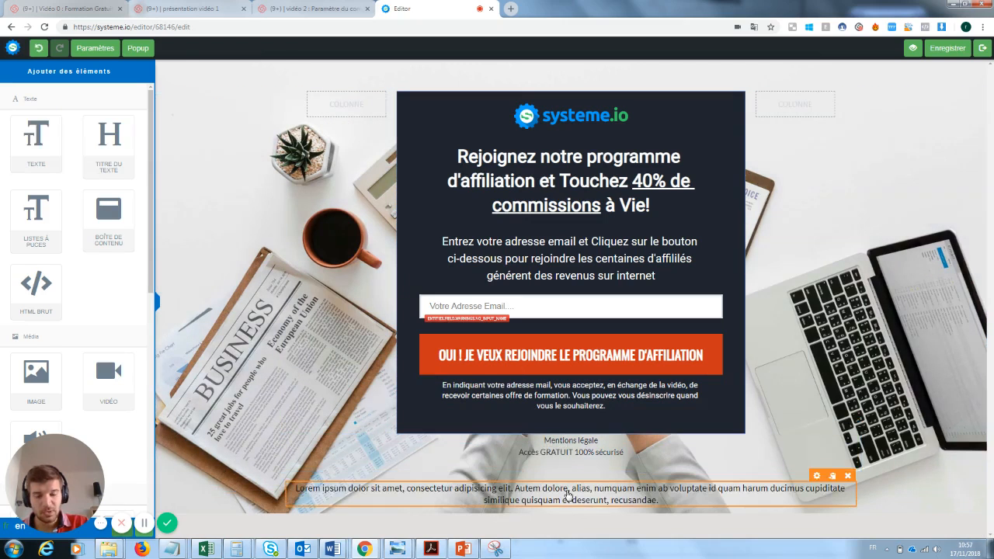
click(567, 494)
drag(669, 514, 302, 487)
text(Loffézeonsklnz)
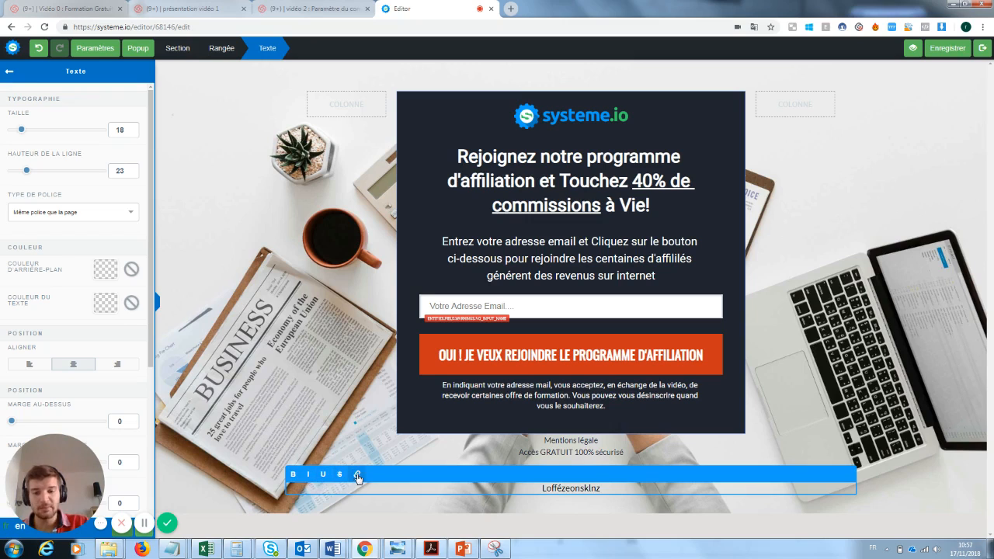
click(871, 395)
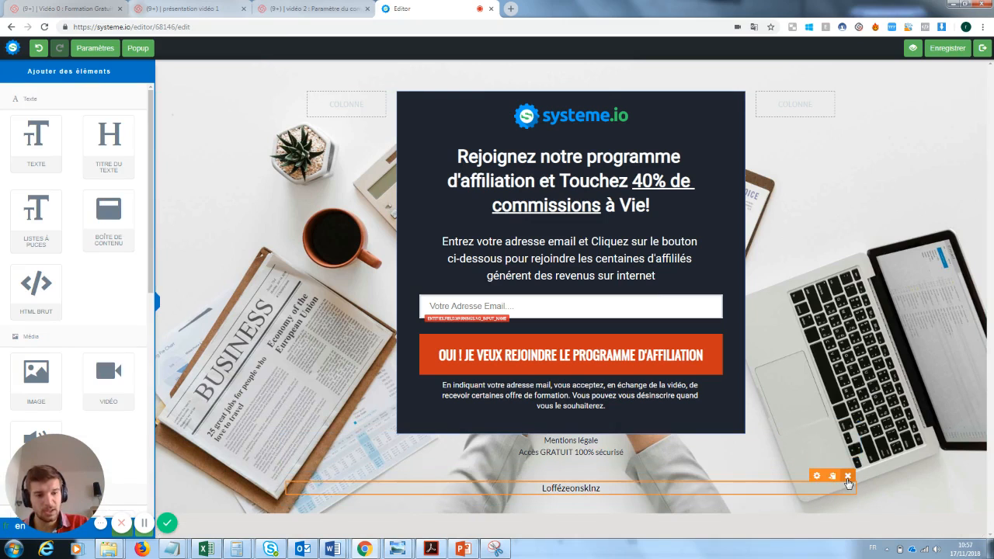
click(848, 477)
click(551, 93)
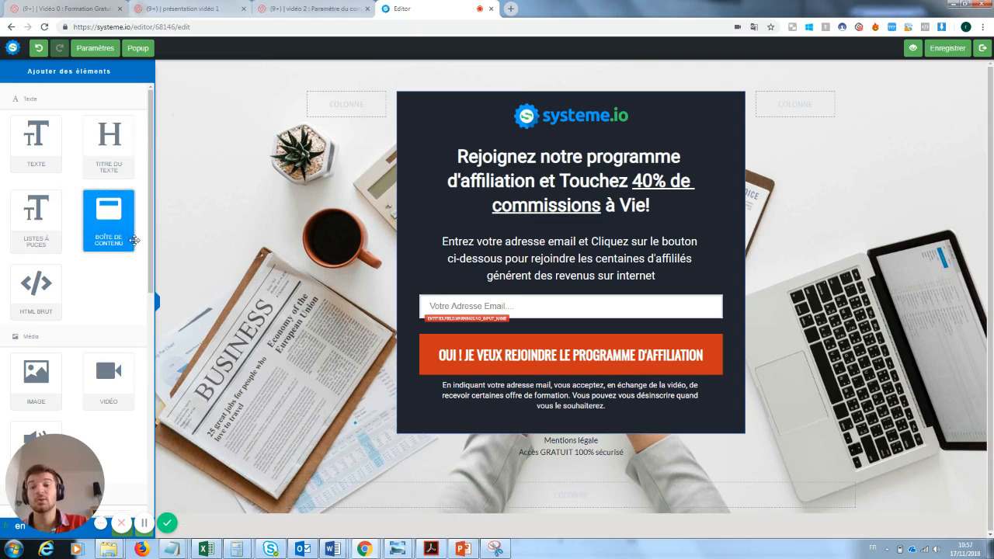
Add a content box below the signup form, then delete it
drag(87, 205, 518, 473)
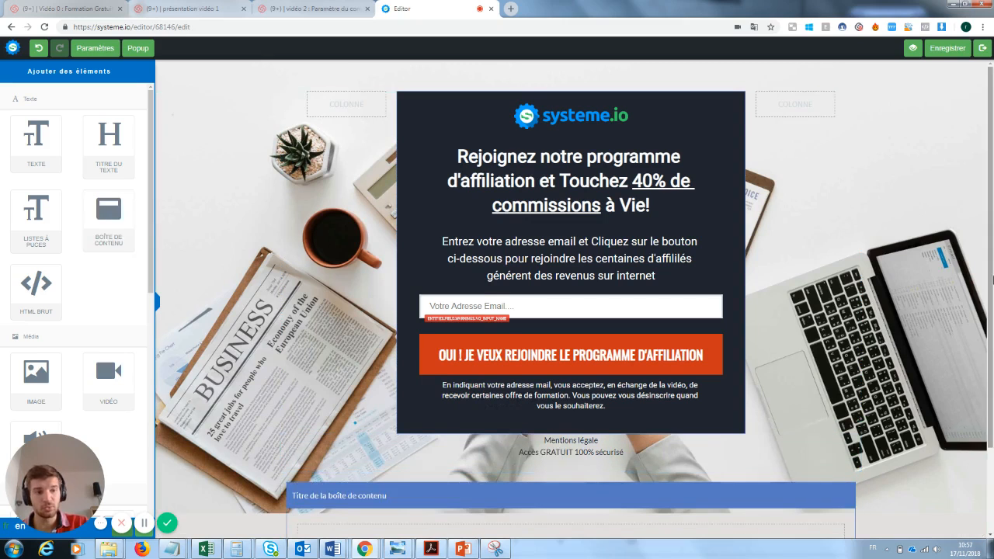
scroll(866, 388, down, 1)
click(848, 437)
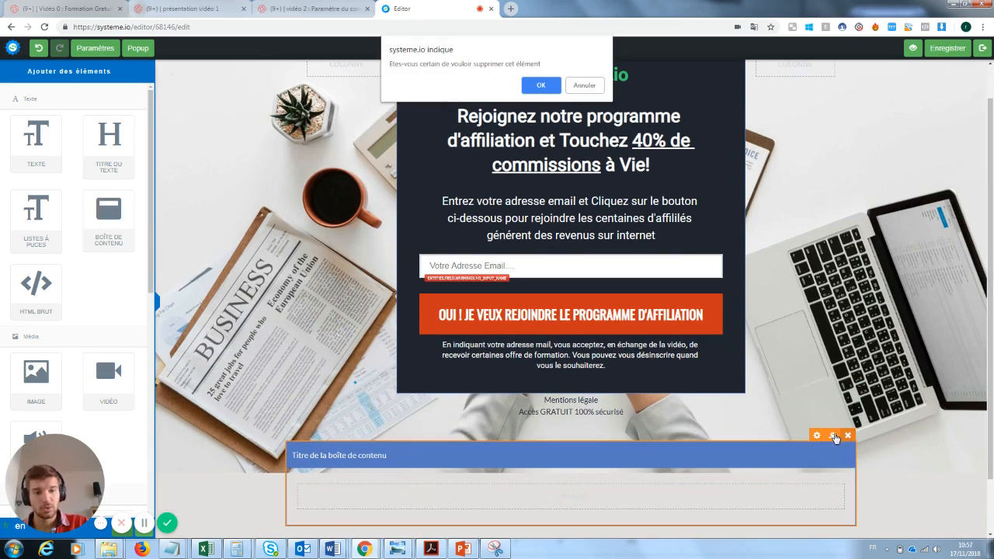
click(546, 84)
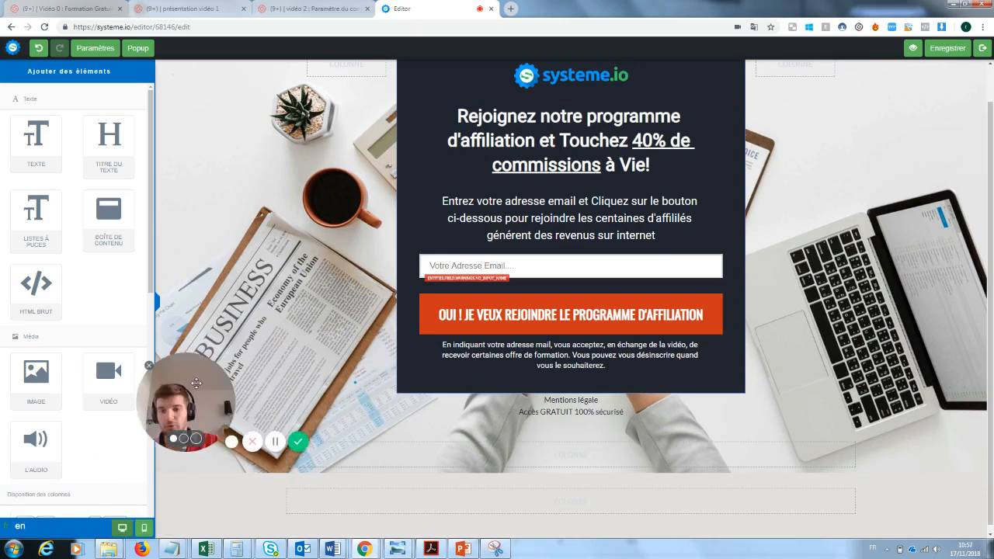
scroll(132, 267, down, 1)
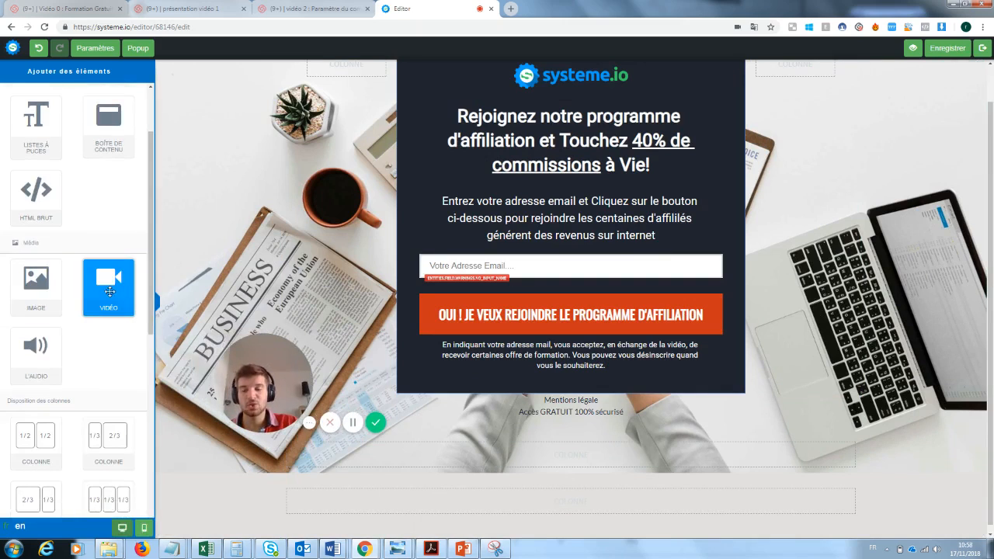
Add a video block below the signup form with the video type kept as Youtube
drag(109, 292, 483, 438)
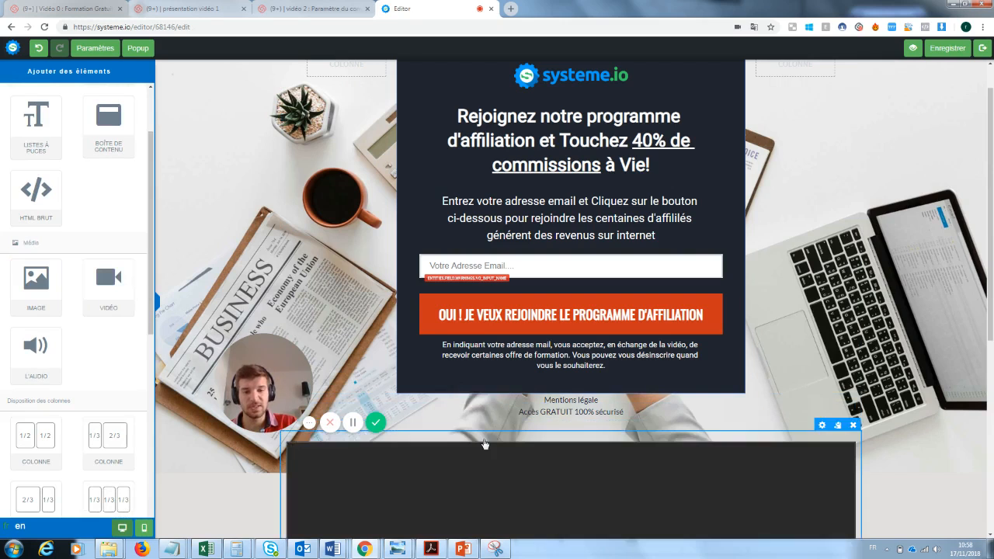
scroll(483, 438, down, 2)
drag(993, 343, 992, 436)
drag(290, 388, 243, 385)
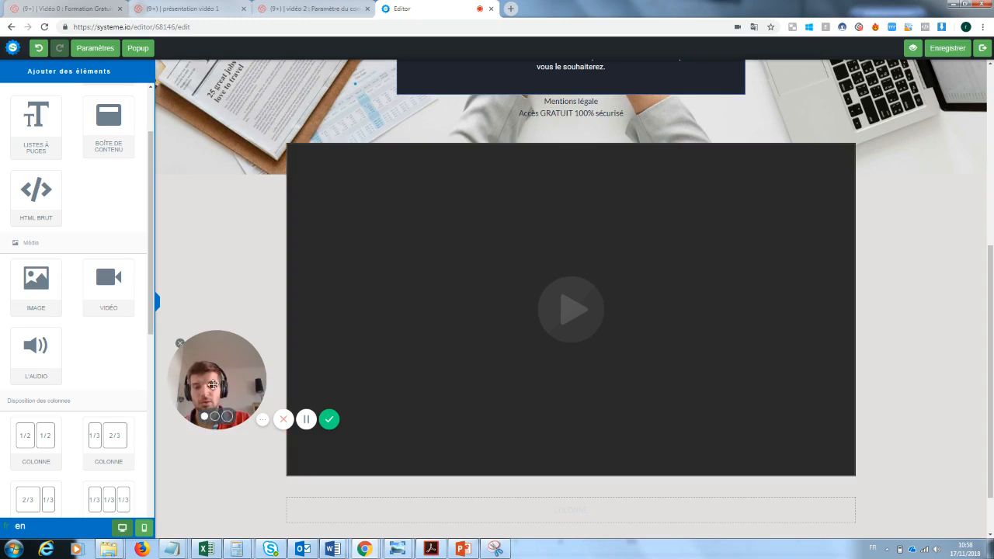
drag(203, 377, 852, 511)
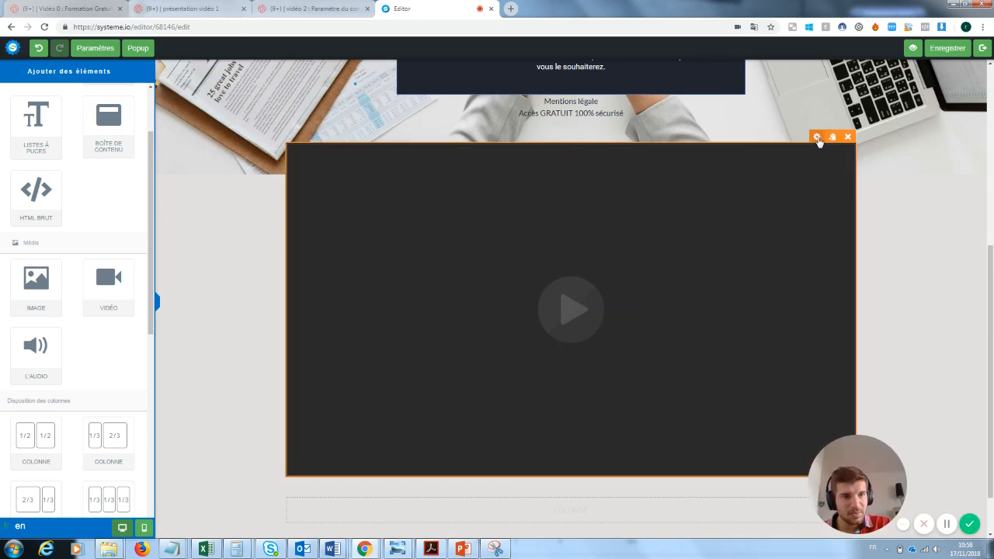
click(816, 138)
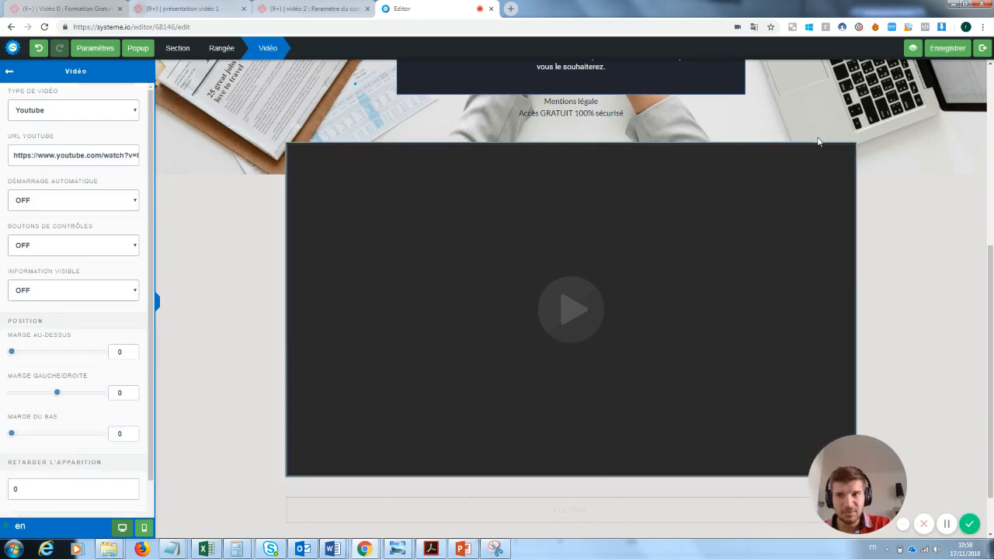
click(49, 112)
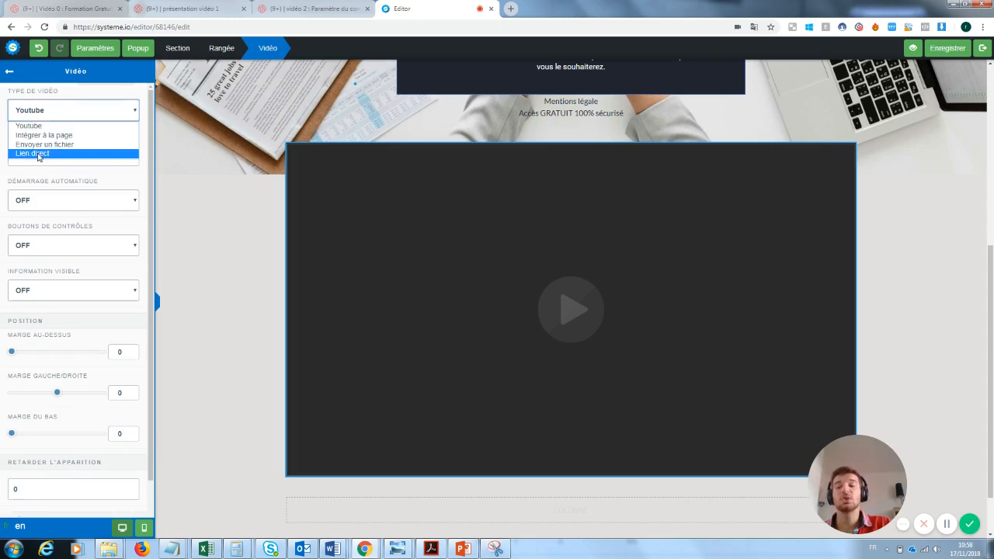
click(218, 174)
click(219, 174)
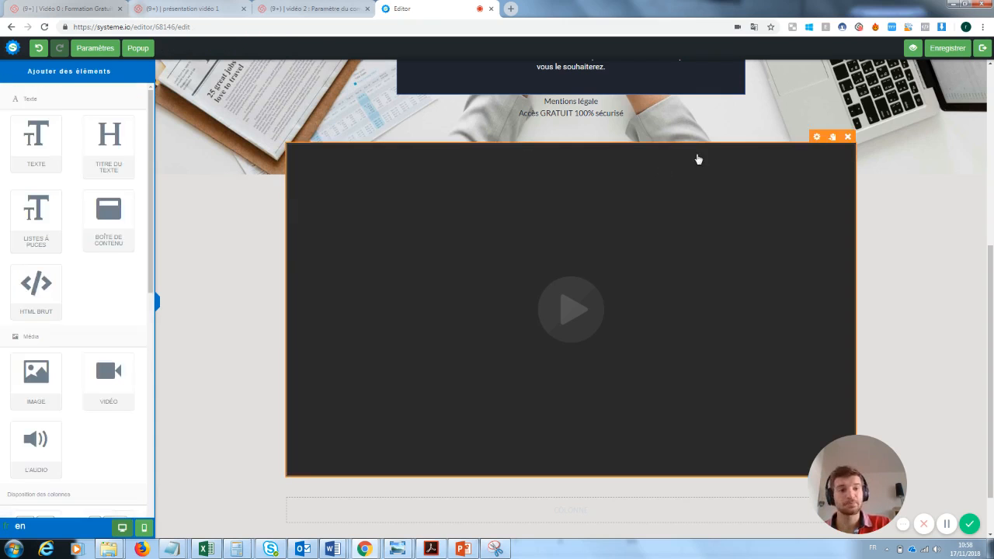
Delete the video block and scroll back up to the opt-in section
click(847, 137)
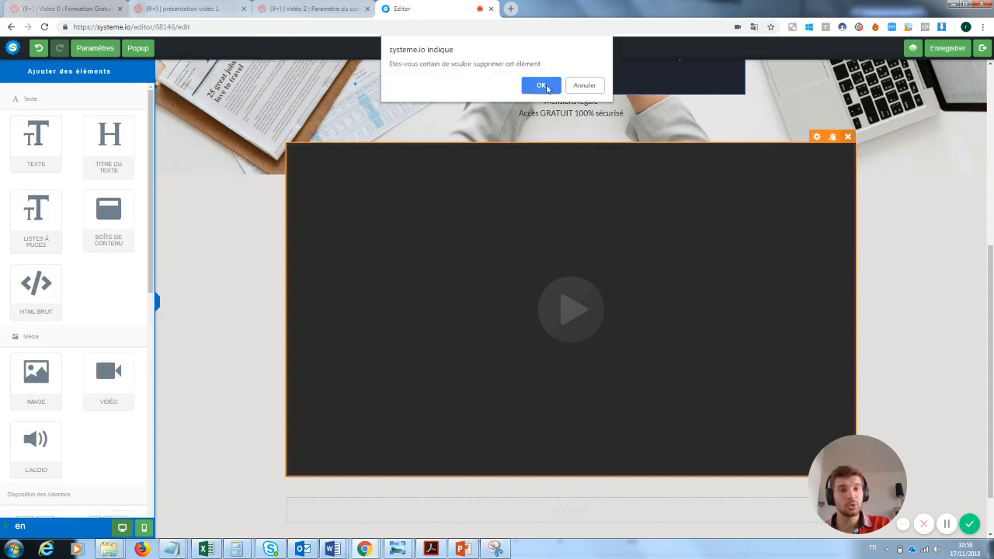
click(537, 85)
scroll(750, 485, up, 1)
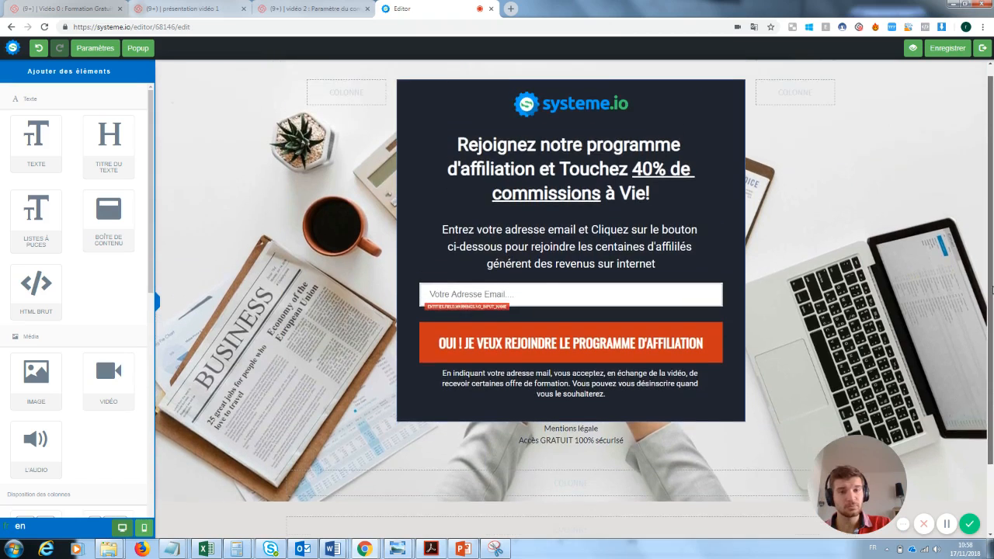
drag(841, 516, 860, 398)
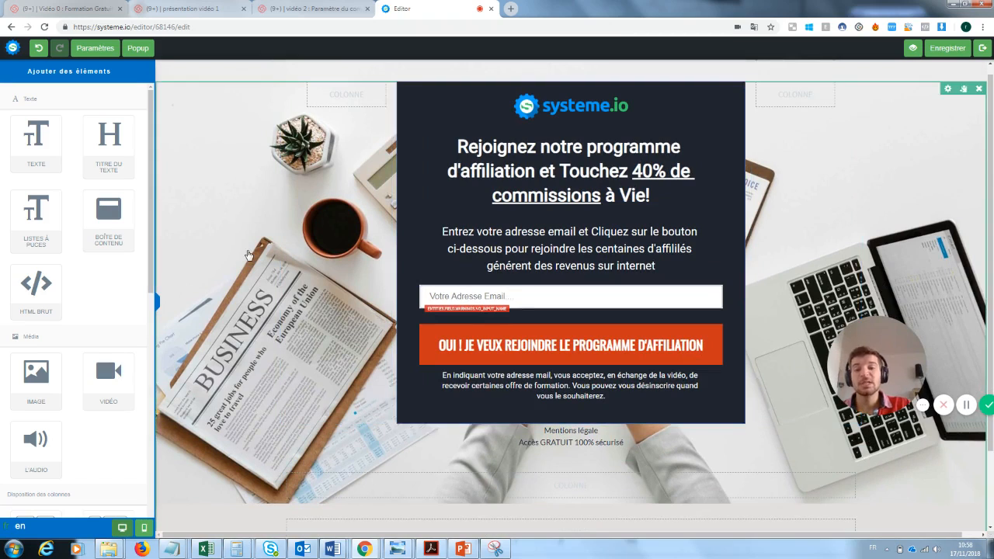
Delete the systeme.io logo above the heading
click(216, 203)
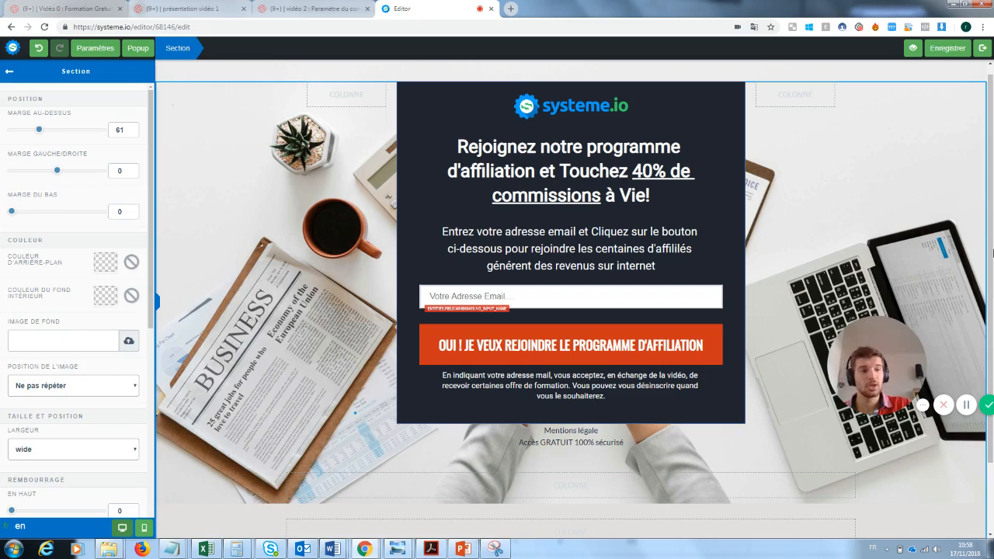
click(535, 116)
click(714, 101)
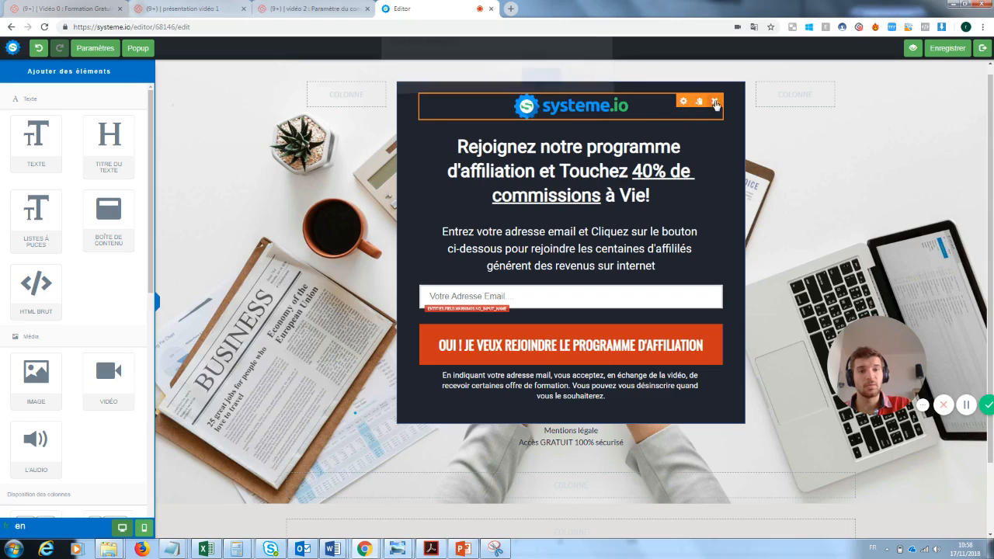
click(541, 94)
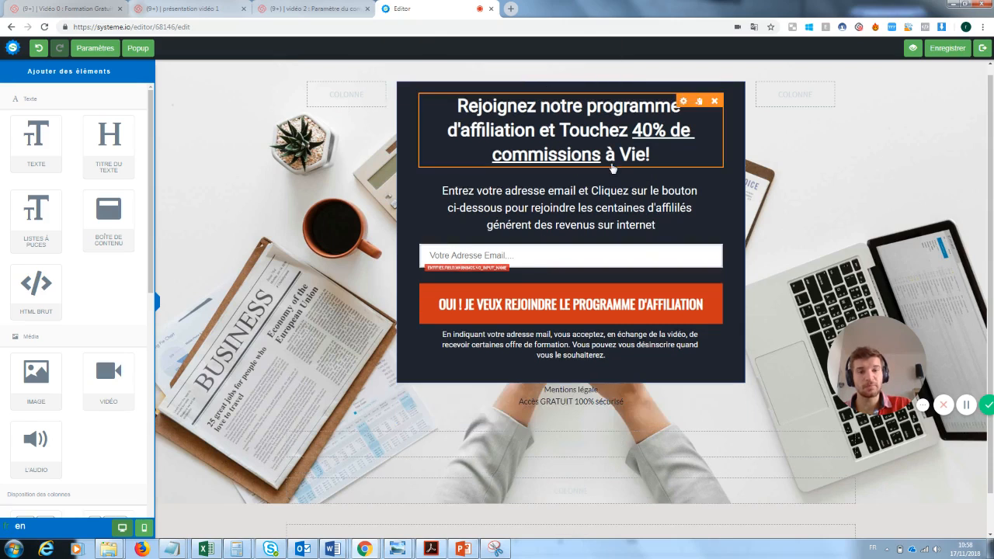
Replace the heading text with 'Inscrivez vous pour recevoir la newsletter'
click(470, 109)
triple_click(470, 109)
drag(471, 106, 448, 110)
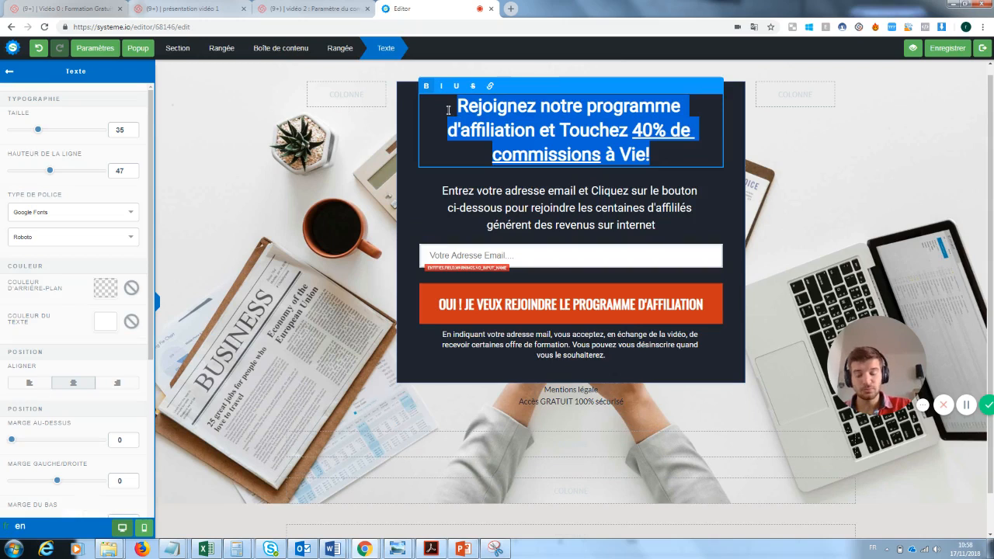
key(BackSpace)
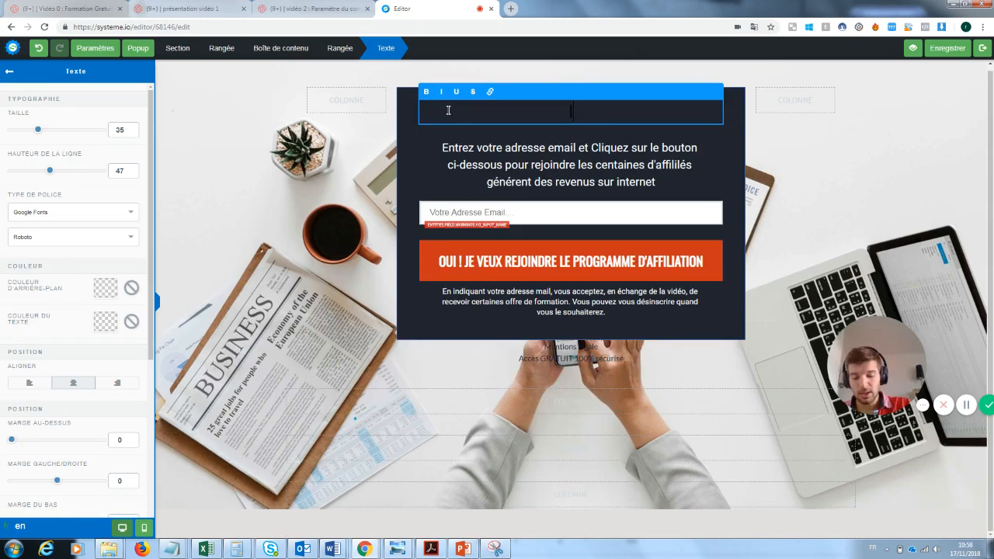
text(Inscrivez vous )
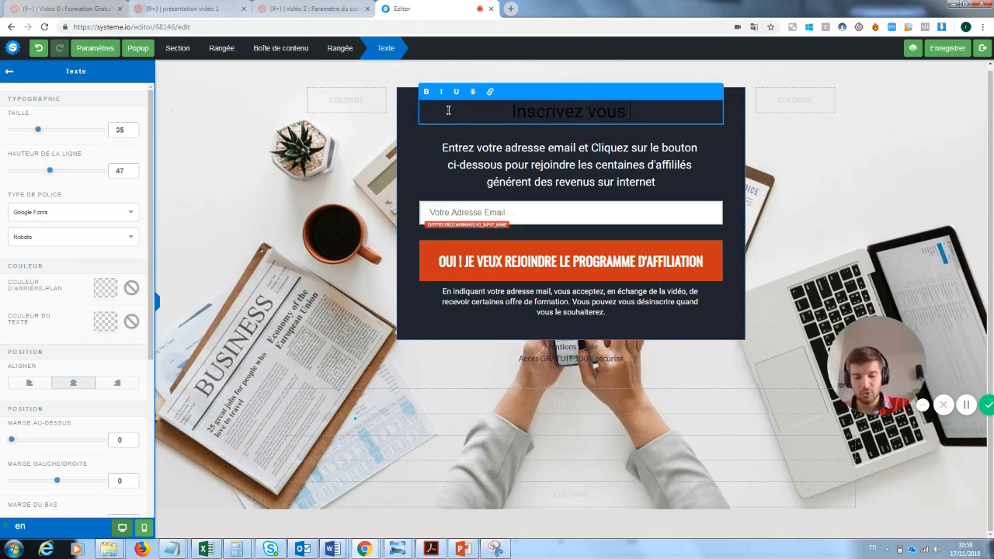
text(pour recevoir)
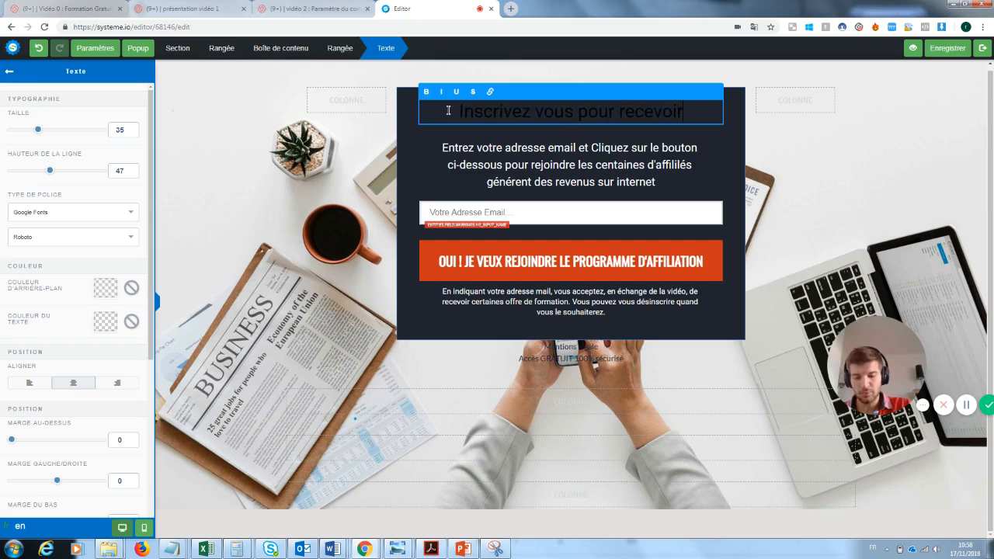
text( la news)
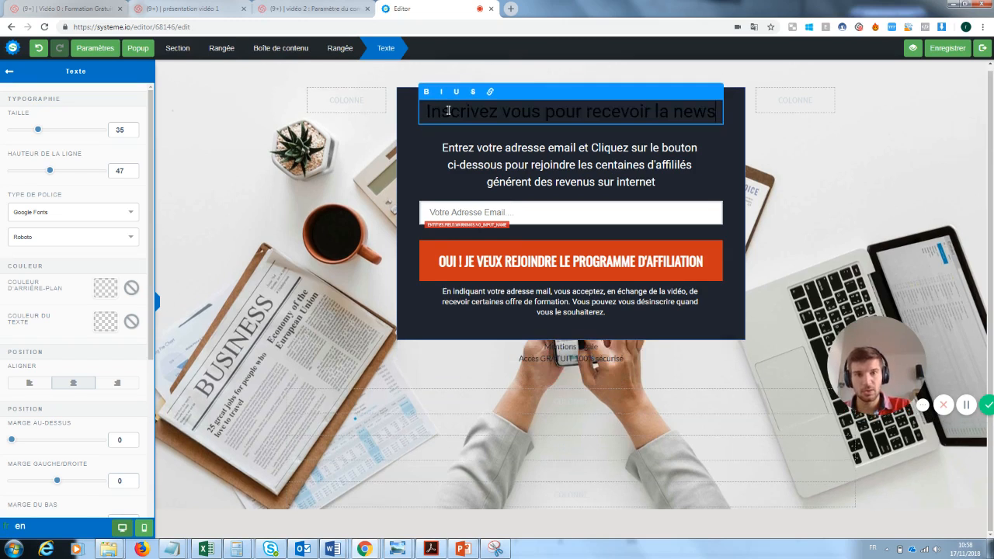
text(letter)
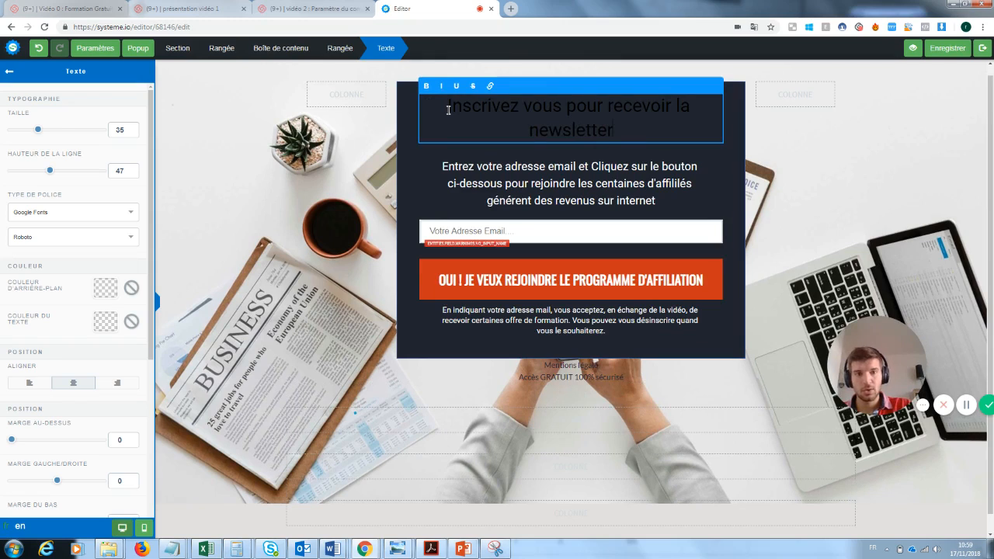
Set the new heading's text colour to white (FFFFFF)
drag(620, 134, 446, 109)
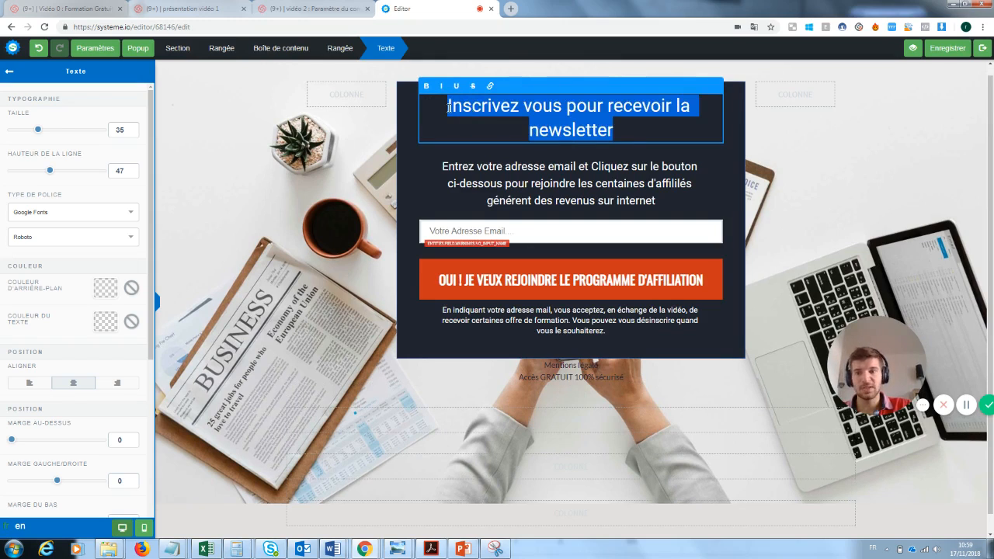
click(107, 326)
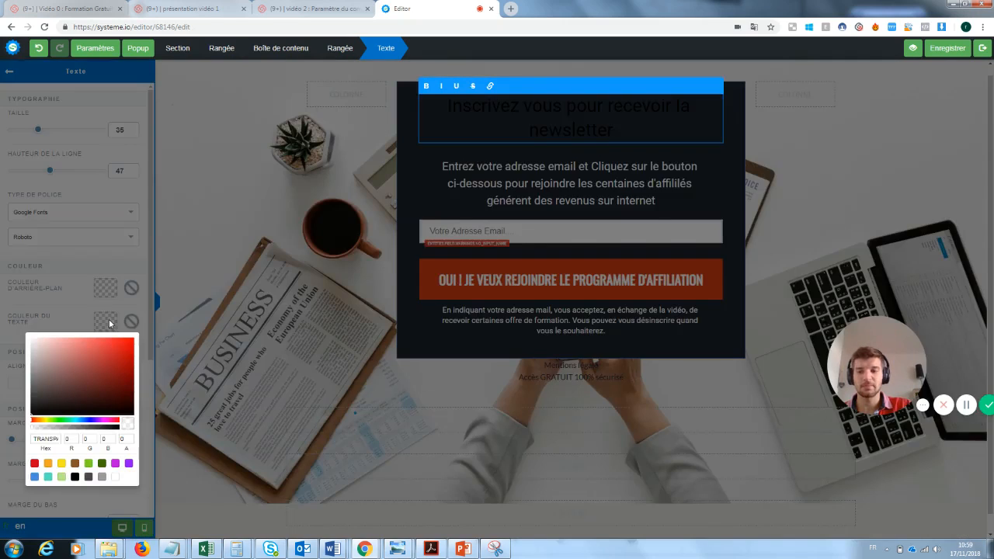
click(116, 478)
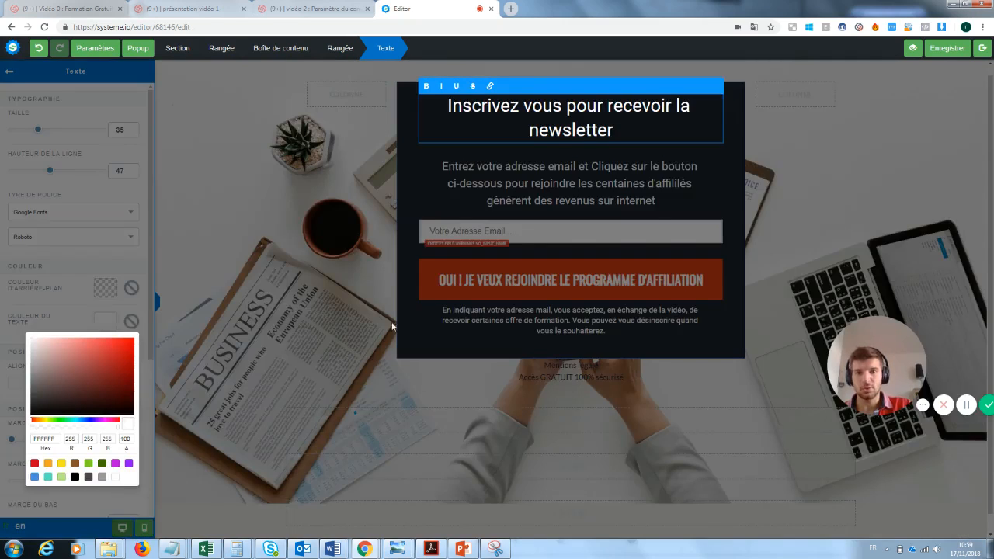
click(379, 247)
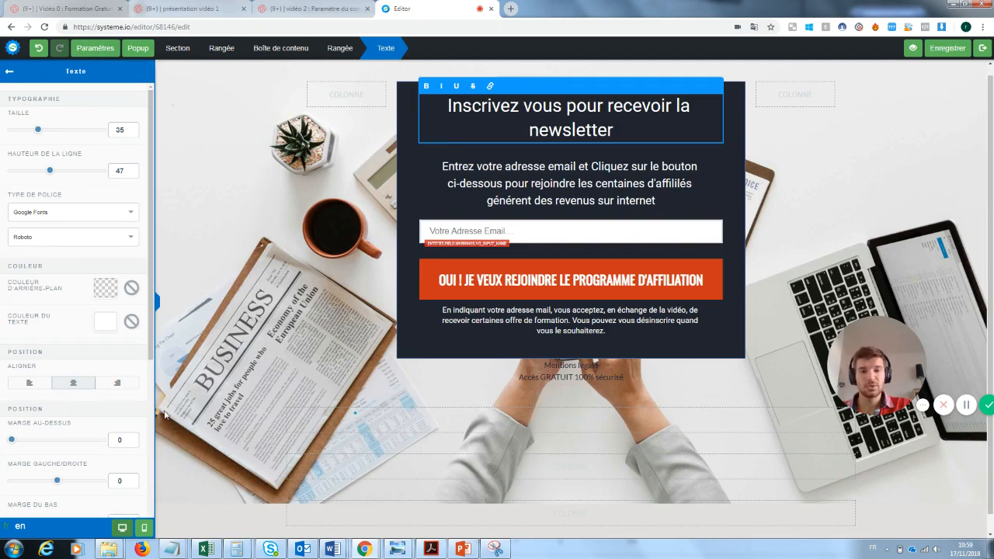
Change the intro paragraph's ending to 'notre super newsletter'
click(555, 178)
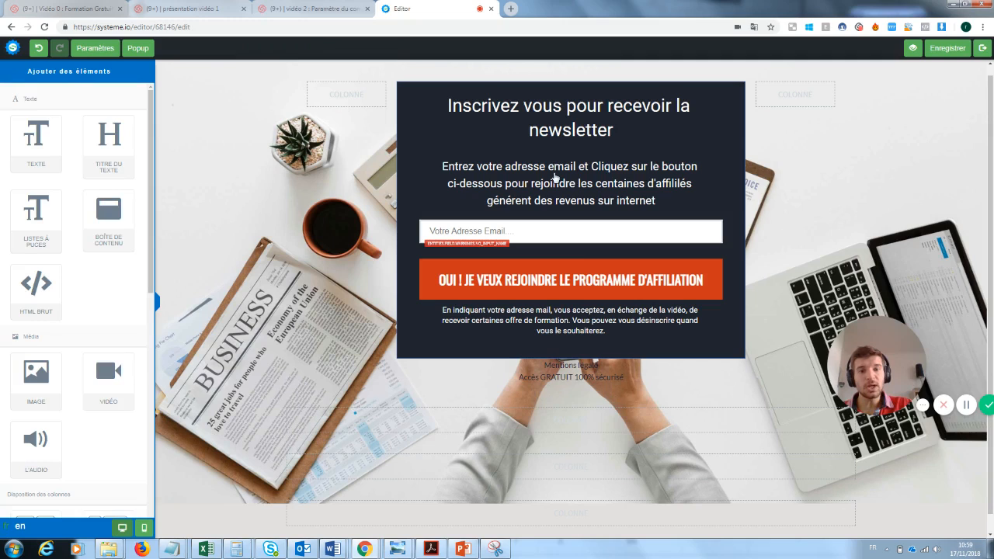
click(655, 200)
drag(669, 202, 577, 183)
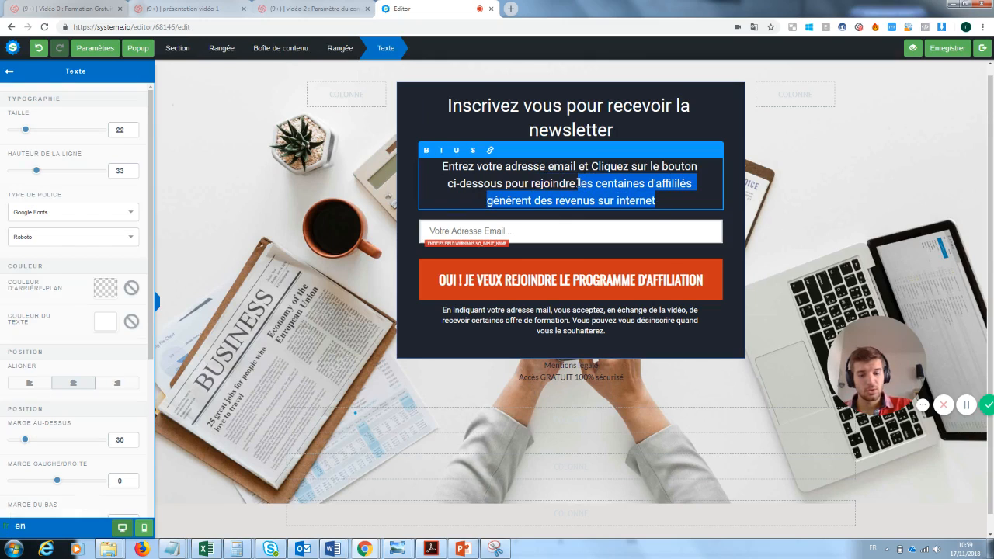
text(notre uper)
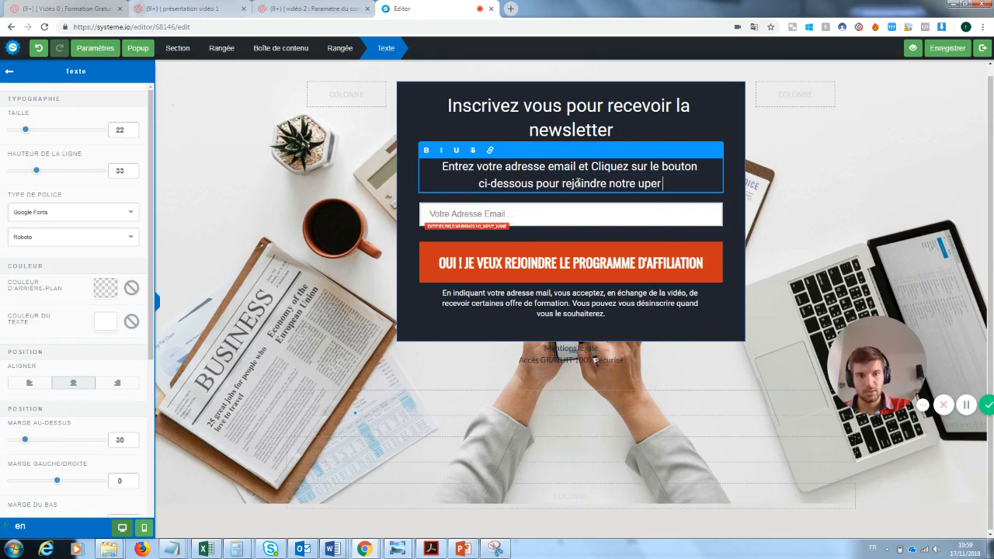
key(BackSpace)
key(BackSpace)
key(BackSpace)
key(BackSpace)
text(super)
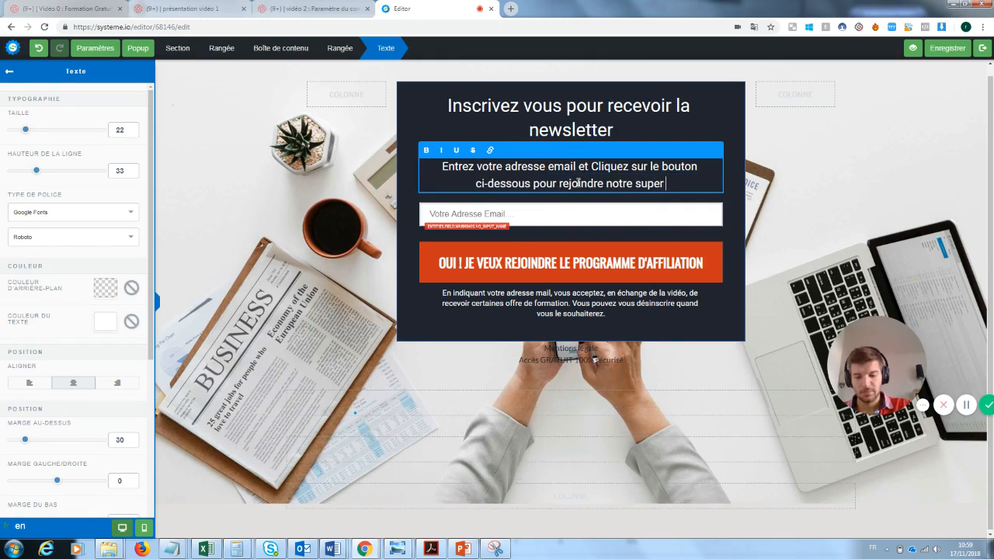
text( newslette)
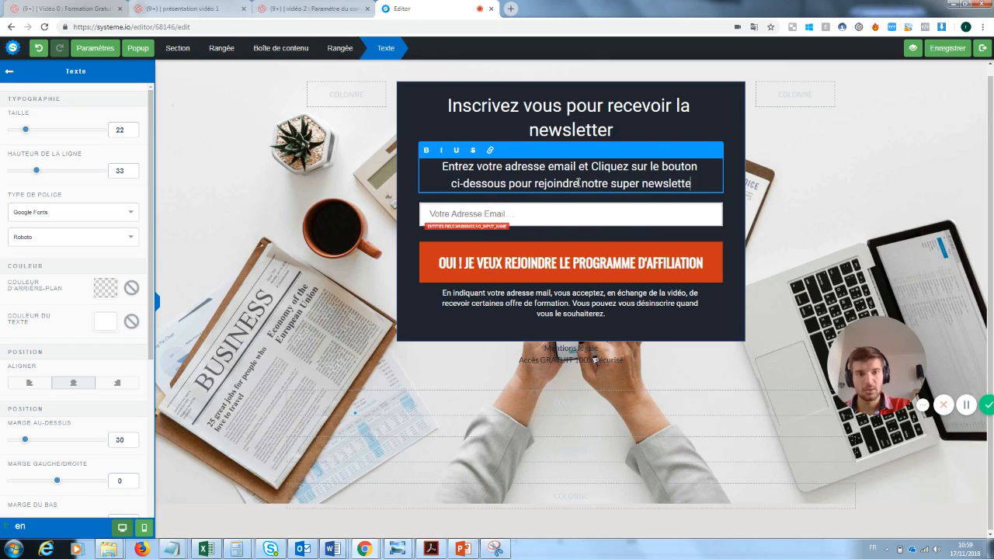
text(r)
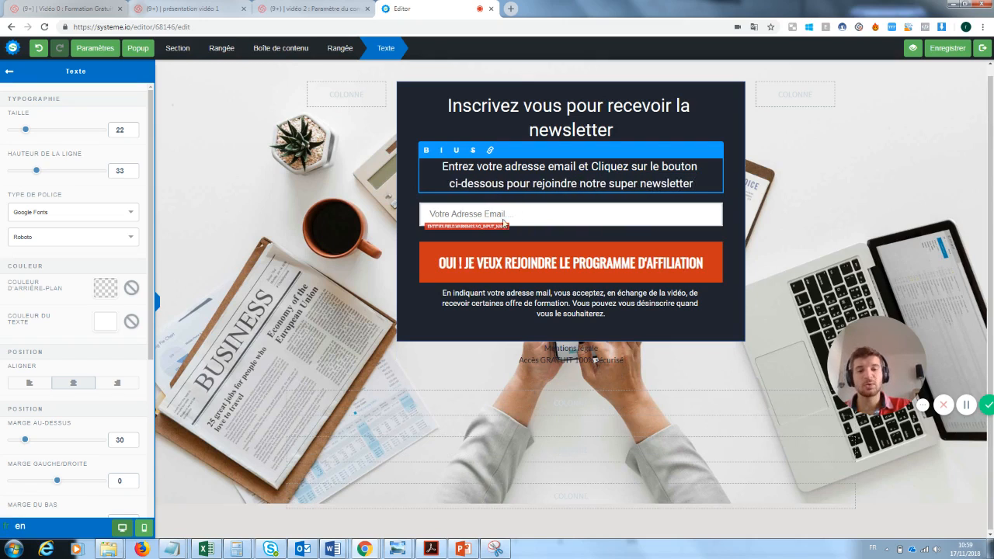
click(504, 223)
click(519, 214)
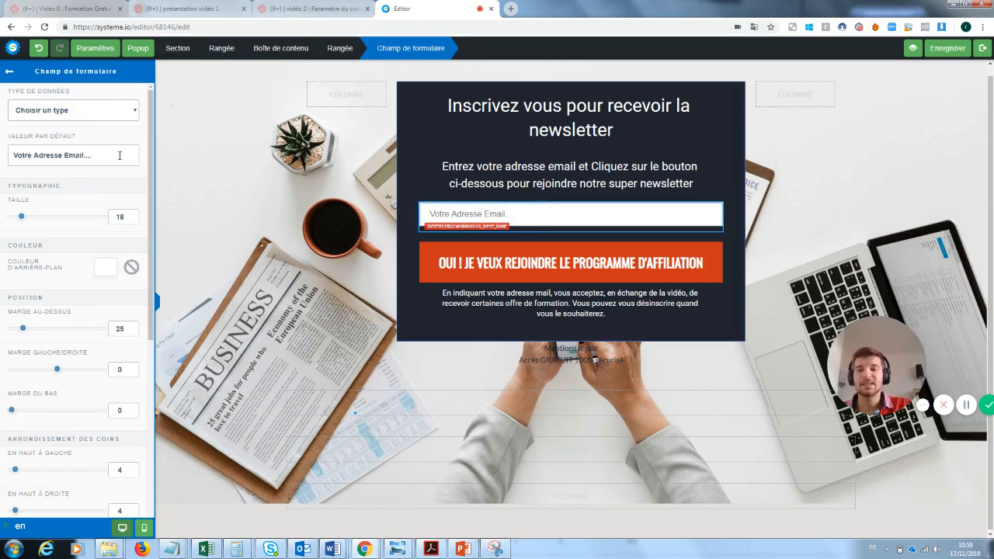
Replace 'LE PROGRAMME D'AFFILIATION' with 'LA NEWSLETTER' in the signup button's label
click(592, 237)
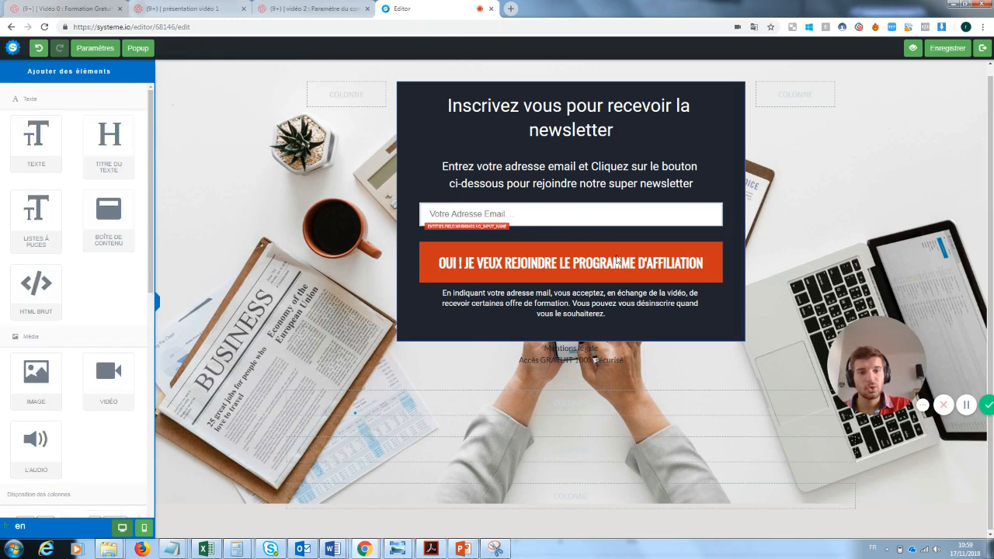
click(686, 266)
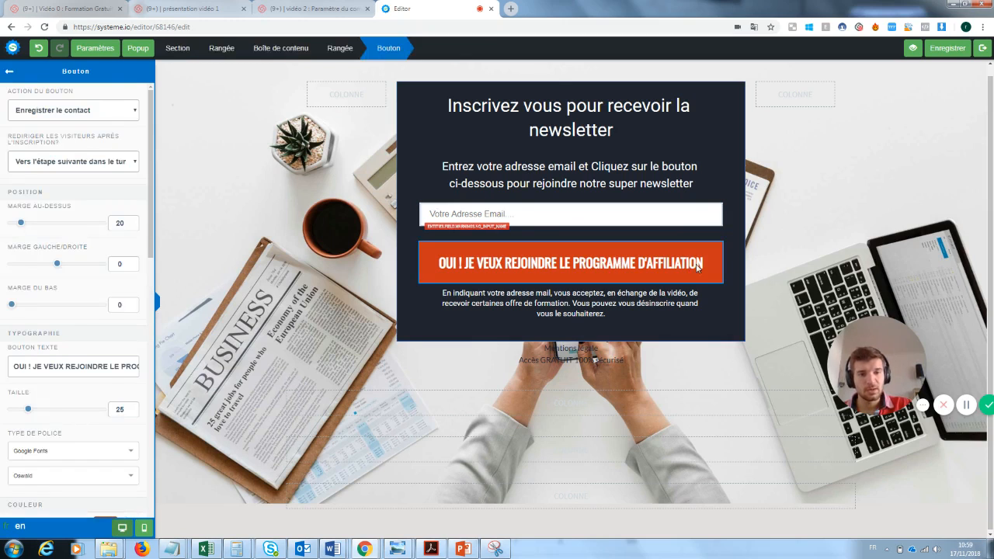
click(697, 267)
click(655, 269)
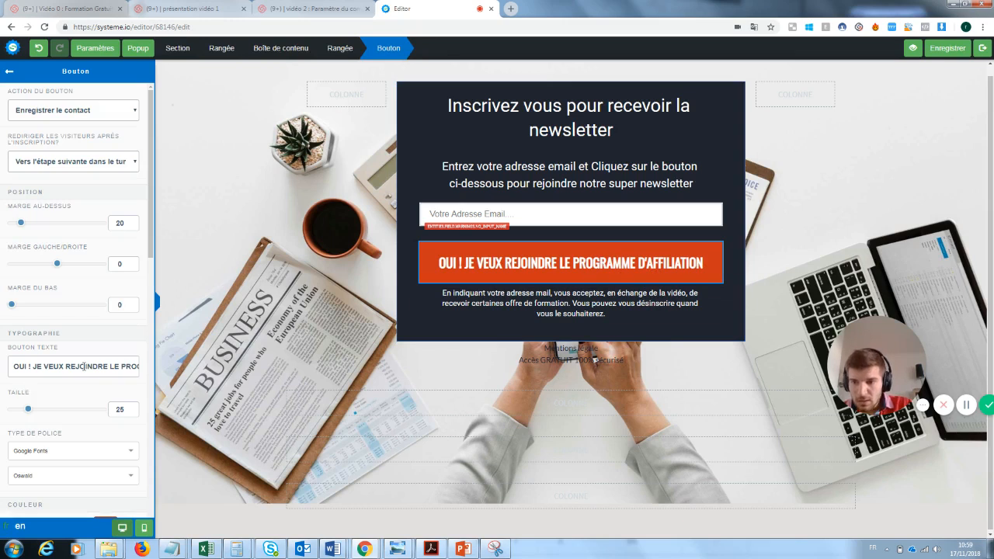
drag(112, 366, 181, 374)
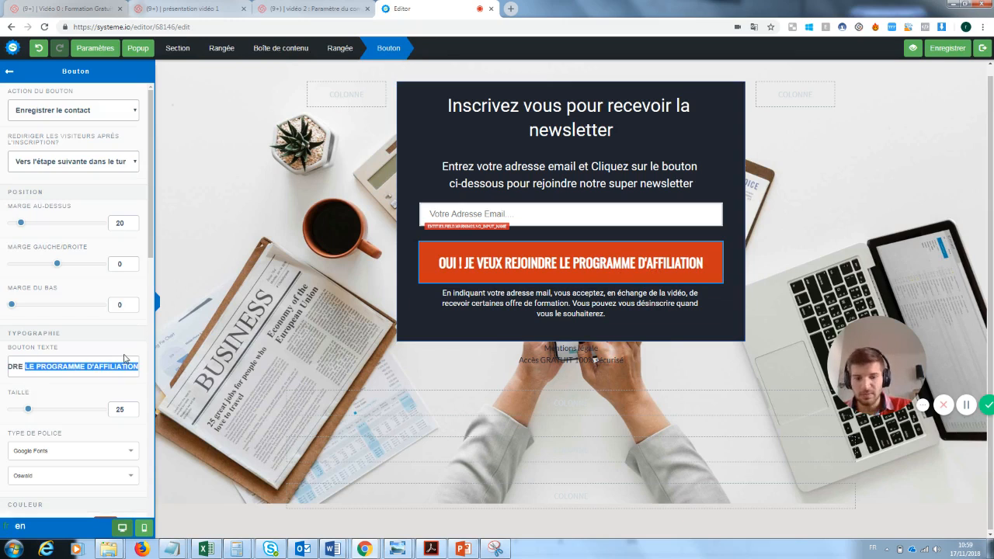
key(BackSpace)
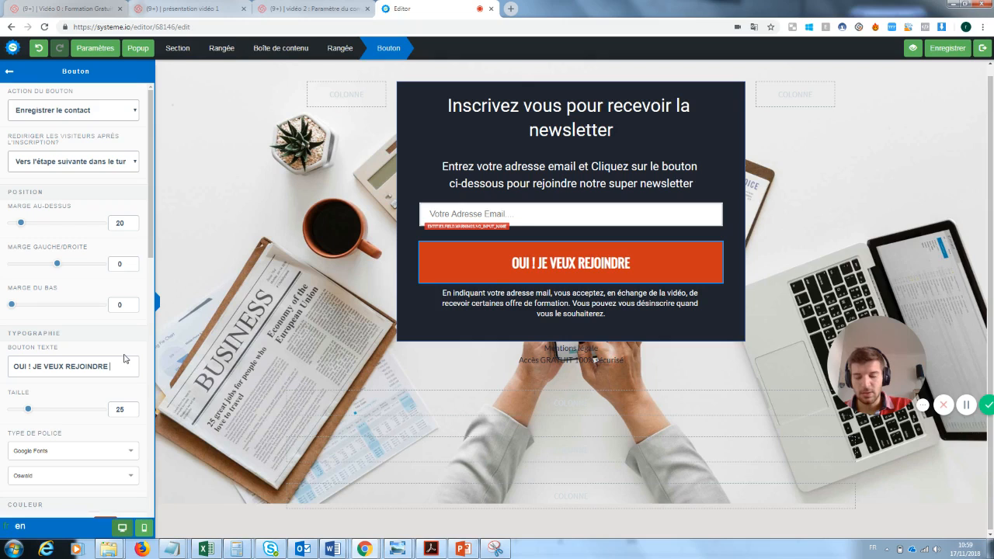
text(la newsletter)
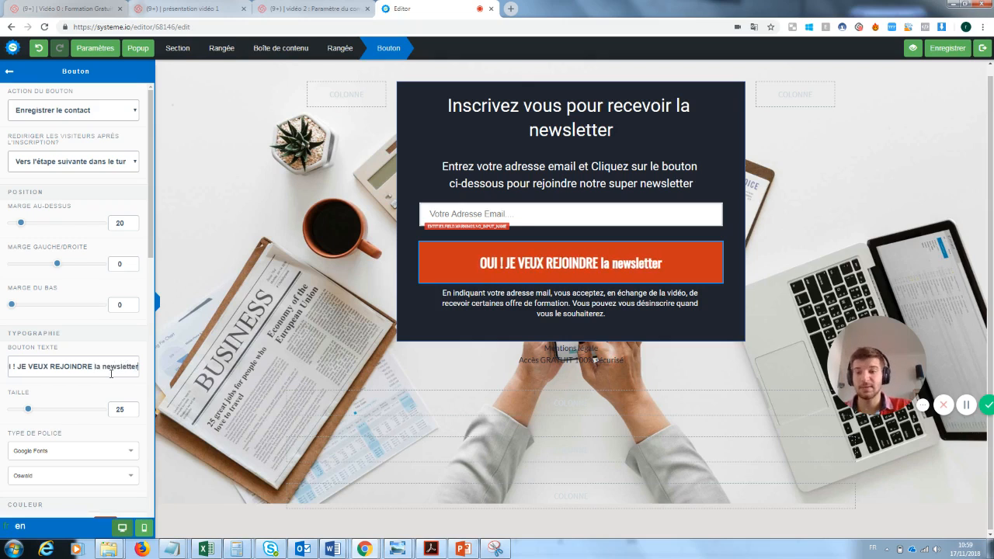
drag(138, 366, 92, 368)
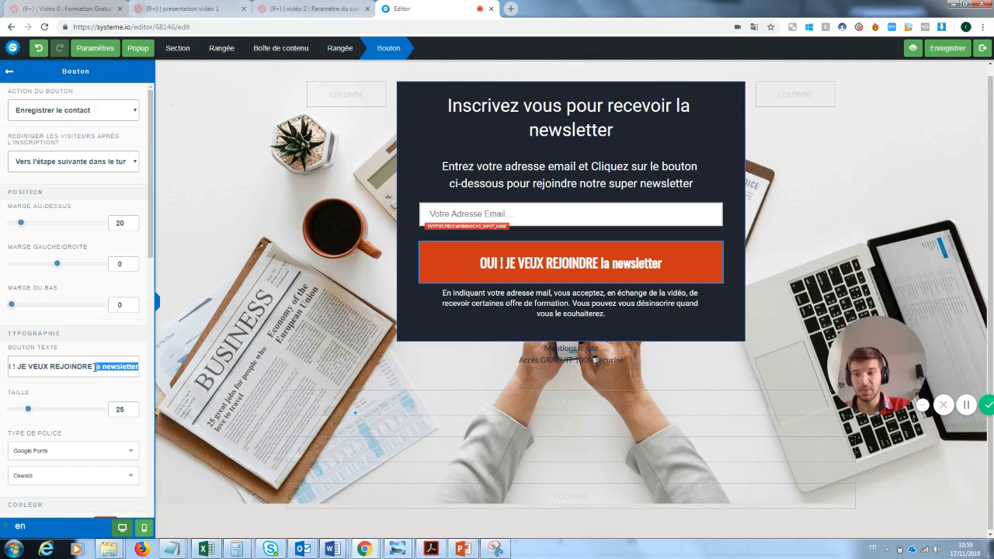
key(BackSpace)
text(L)
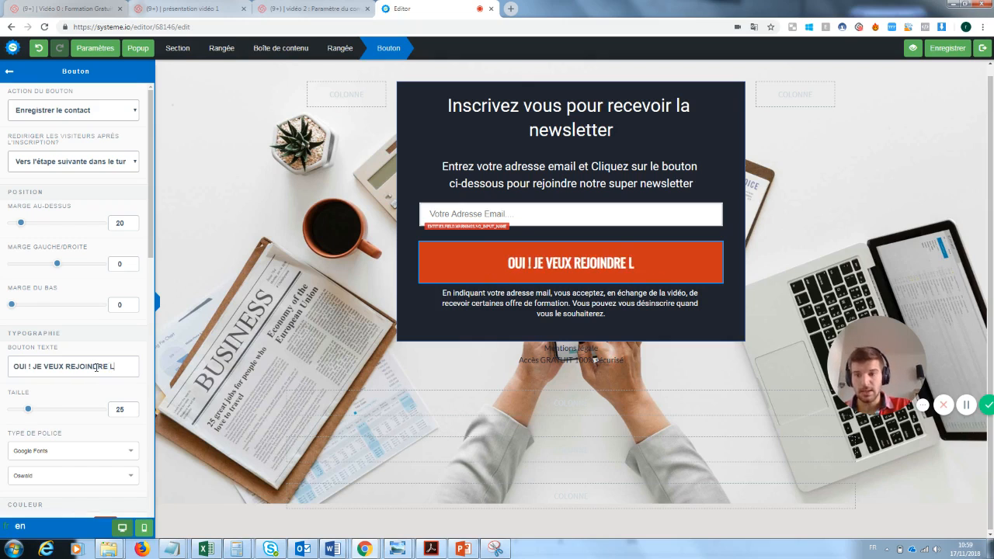
text(A NEWSLETTER)
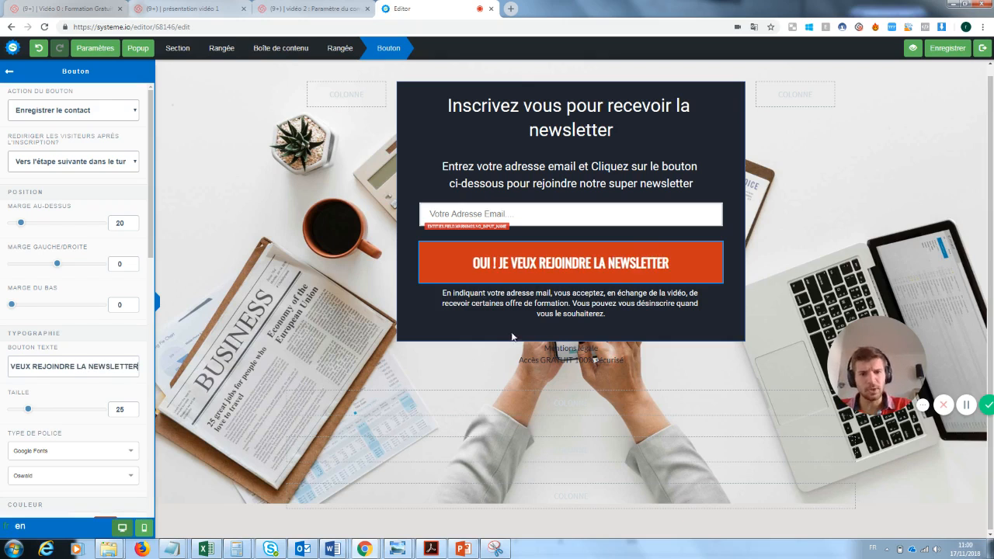
click(695, 353)
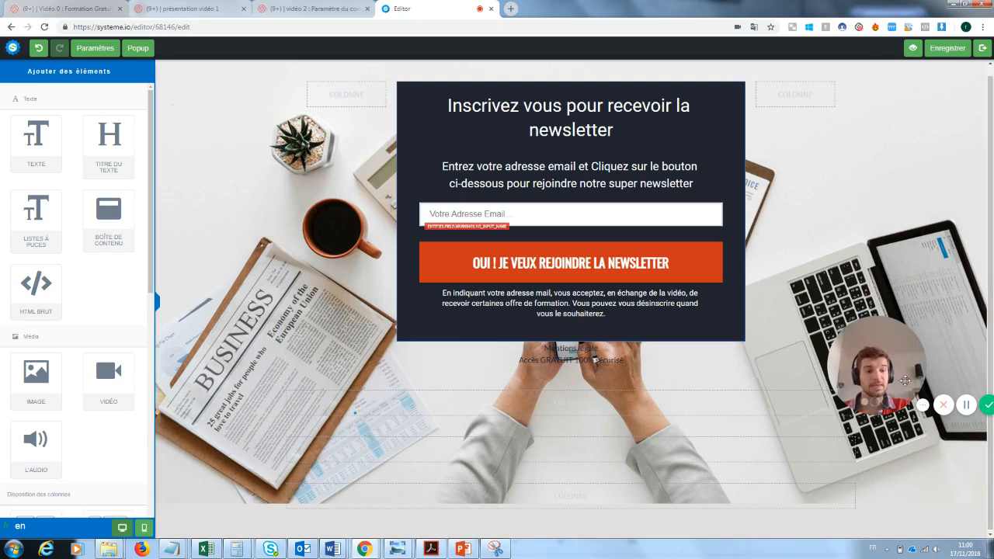
Delete the empty rows below the signup box and exit the page editor
drag(895, 363, 231, 466)
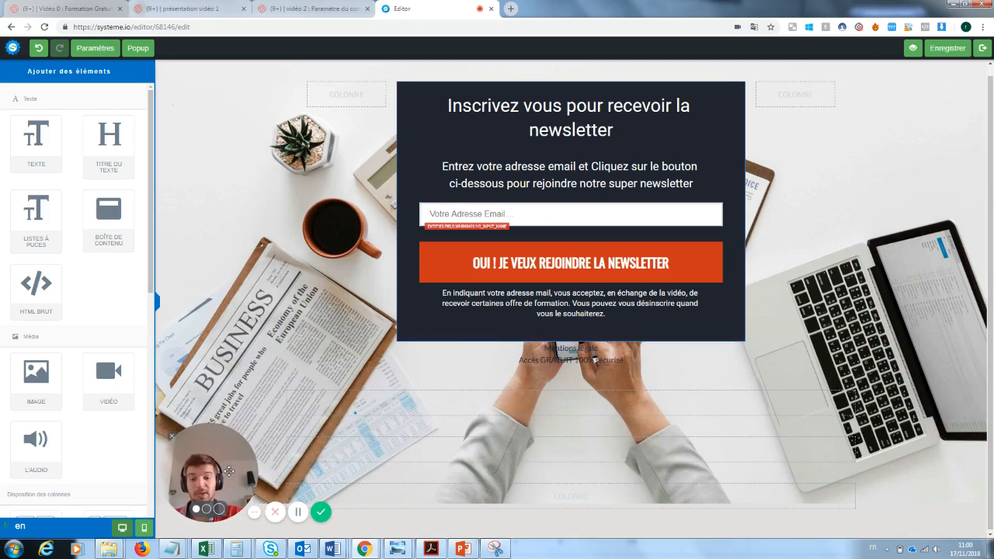
click(852, 373)
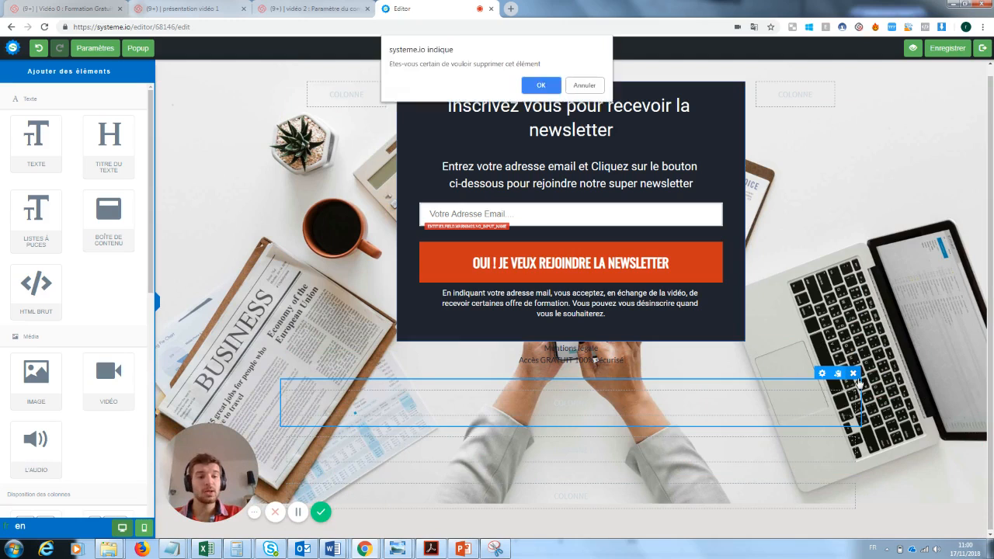
click(548, 87)
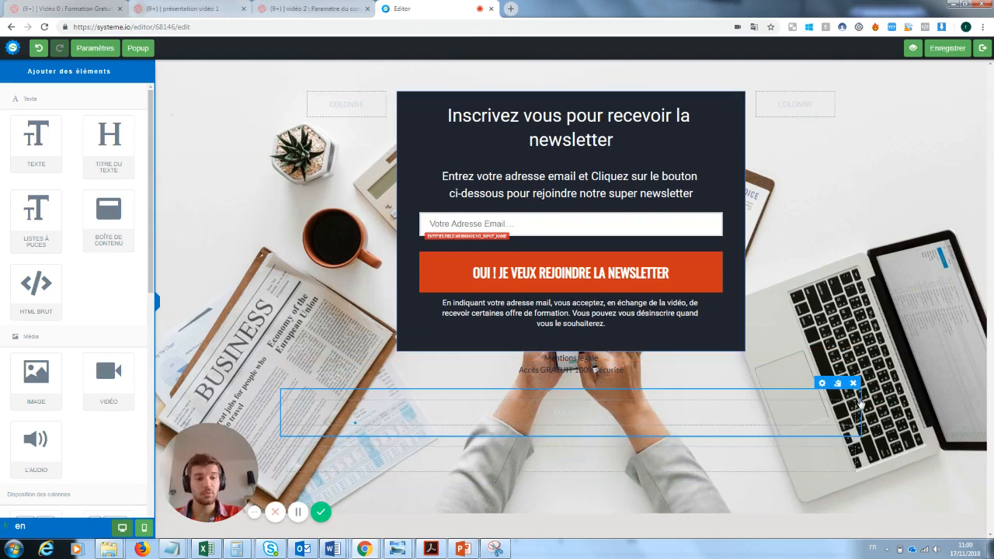
click(854, 384)
click(540, 86)
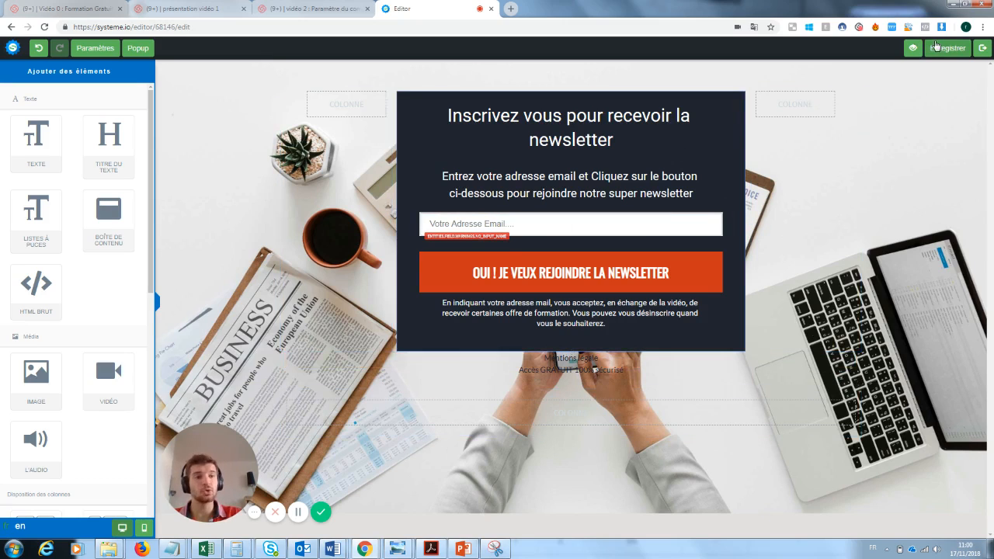
click(983, 47)
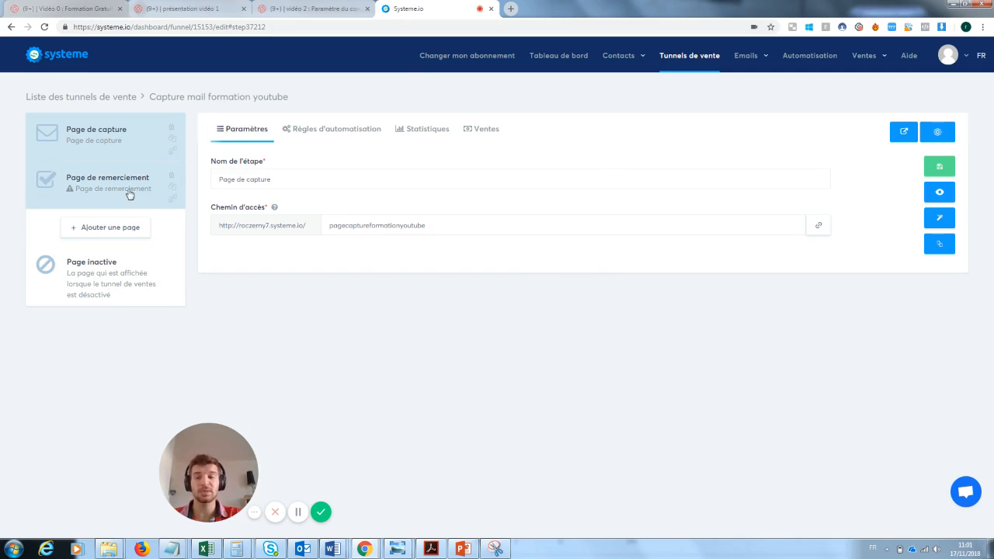
Apply the 'merci' template to the Page de remerciement step and open it in the editor
click(84, 192)
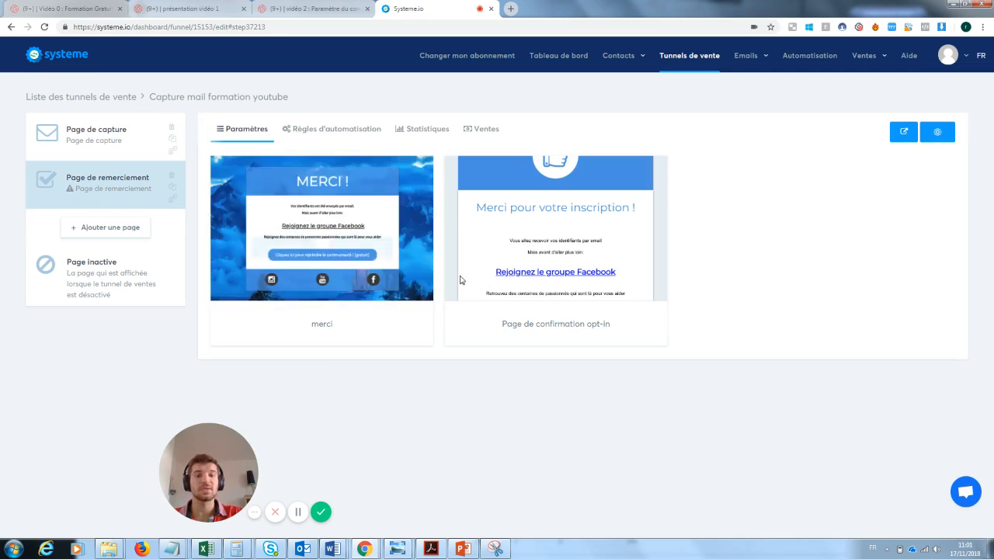
mouse_move(501, 251)
click(287, 228)
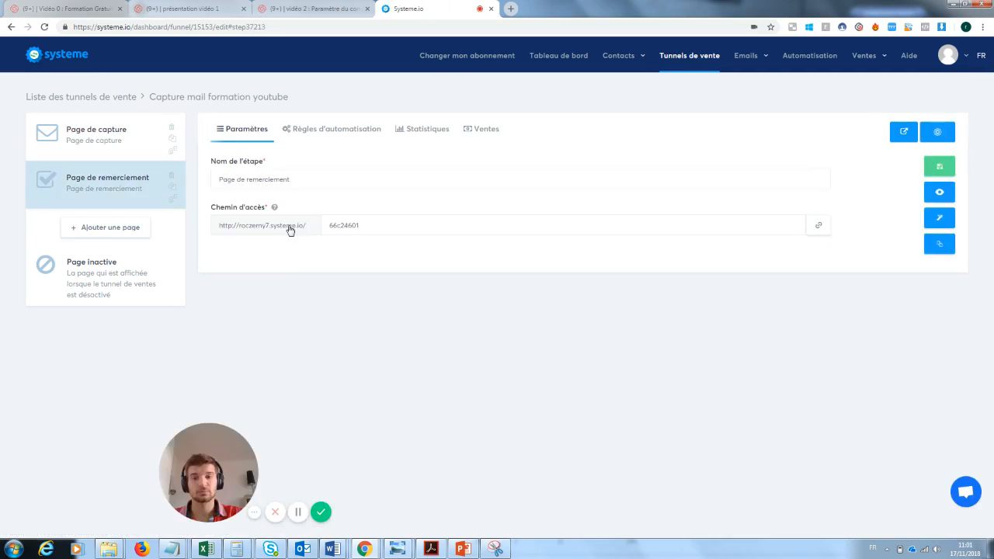
click(941, 221)
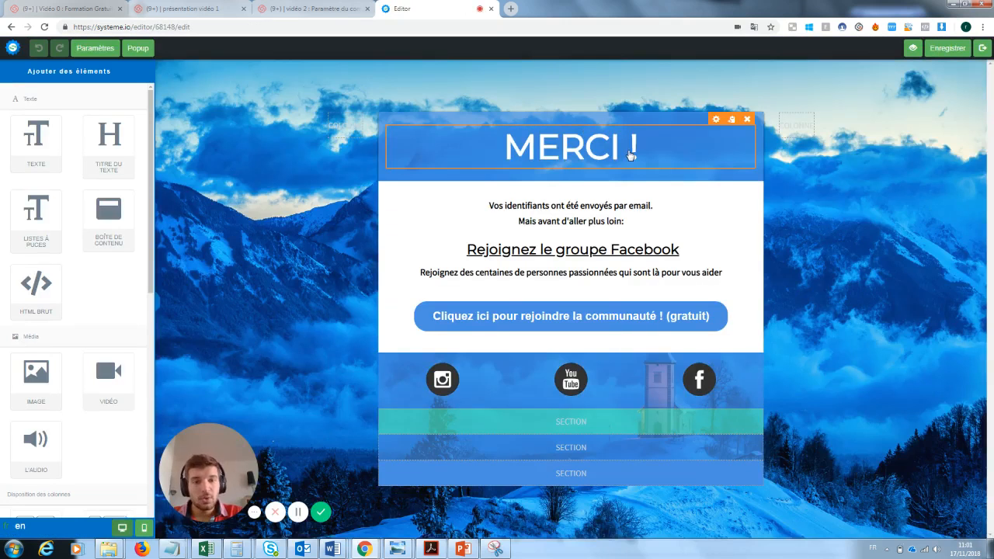
Replace the two lines under MERCI ! with 'Ta newsletter va arriver'
double_click(613, 221)
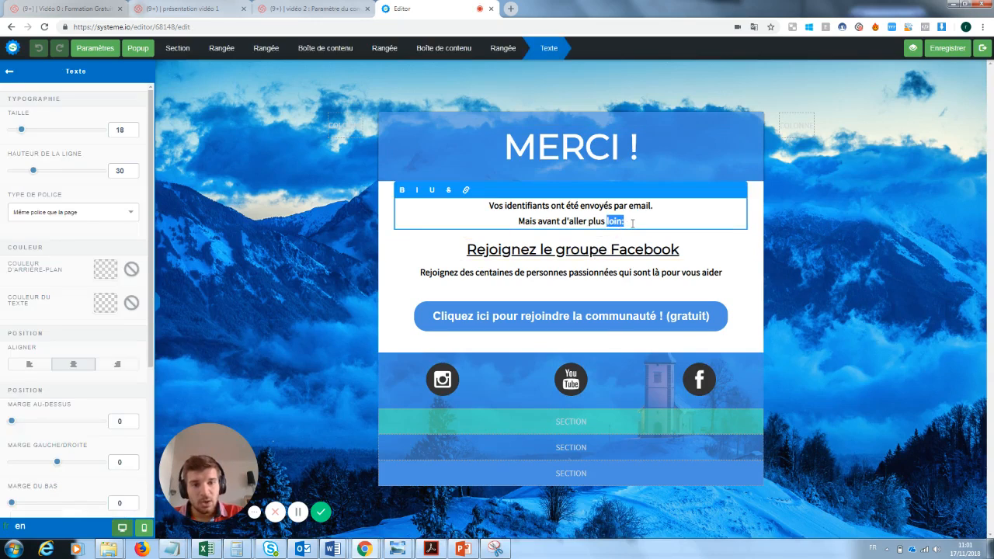
drag(633, 223, 481, 203)
text(T)
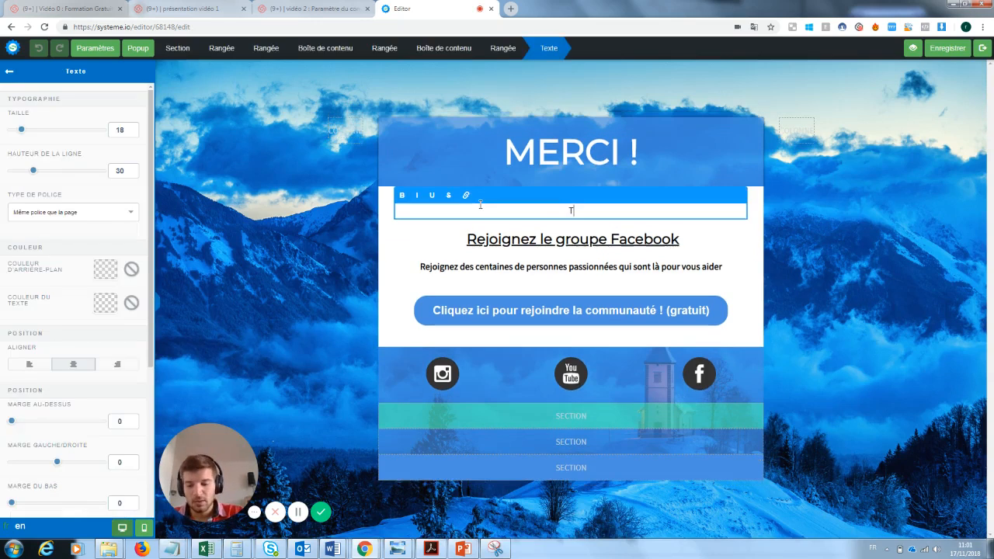
text(a newsl)
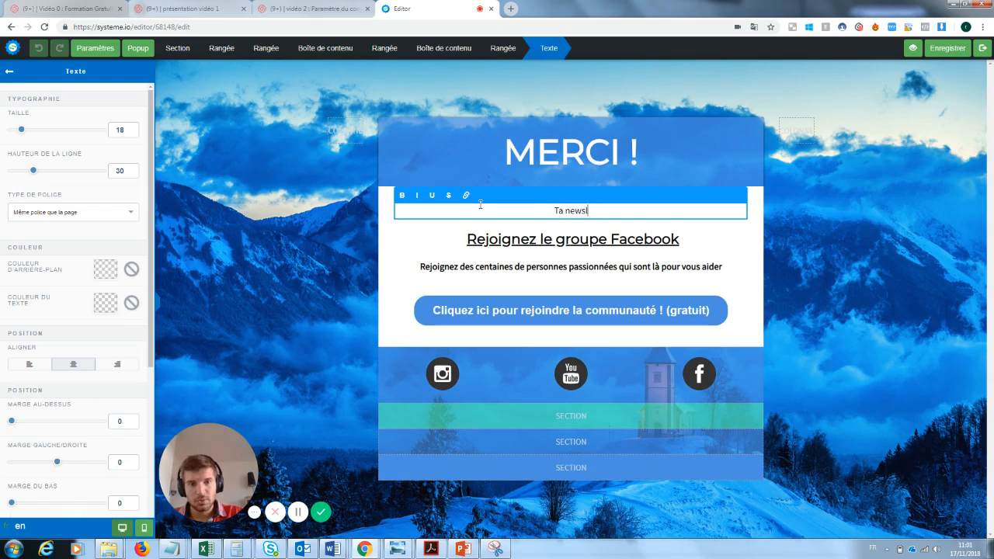
text(etter va ar)
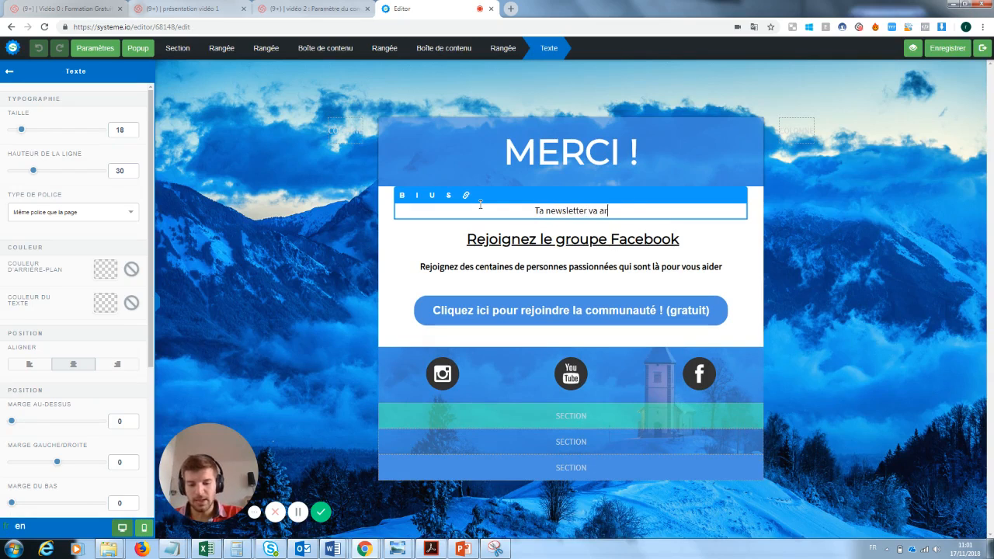
text(river)
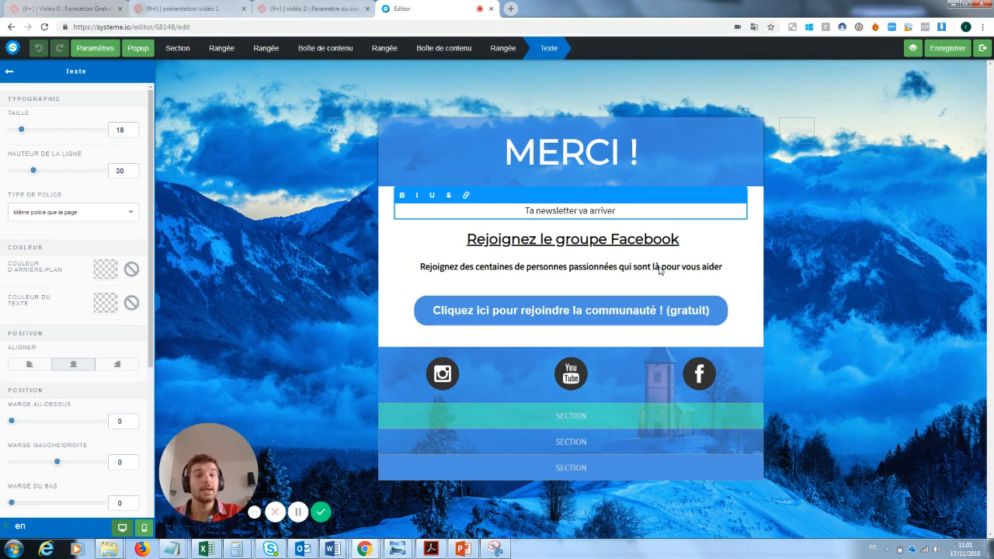
click(724, 229)
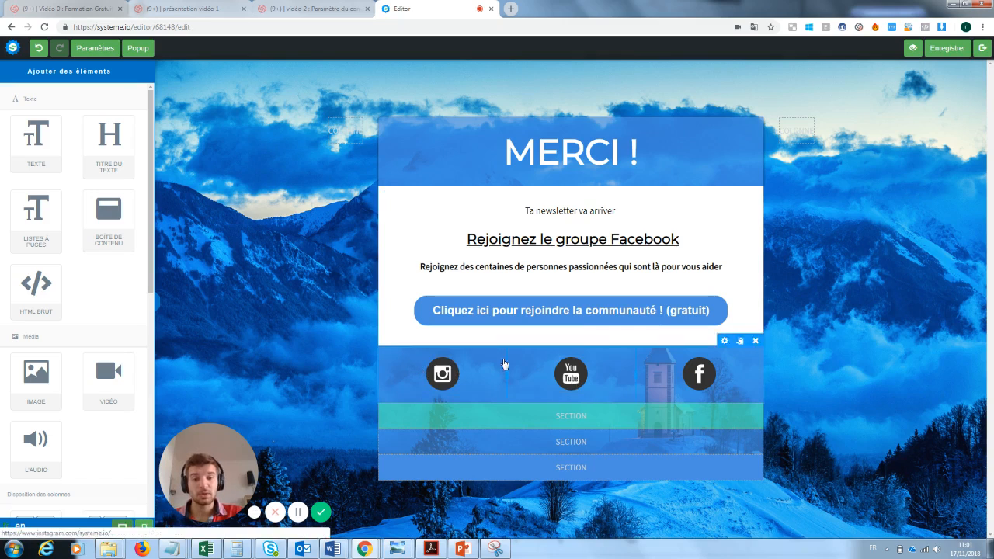
Review the community join button, keeping its redirect-to-page action and link unchanged
click(699, 309)
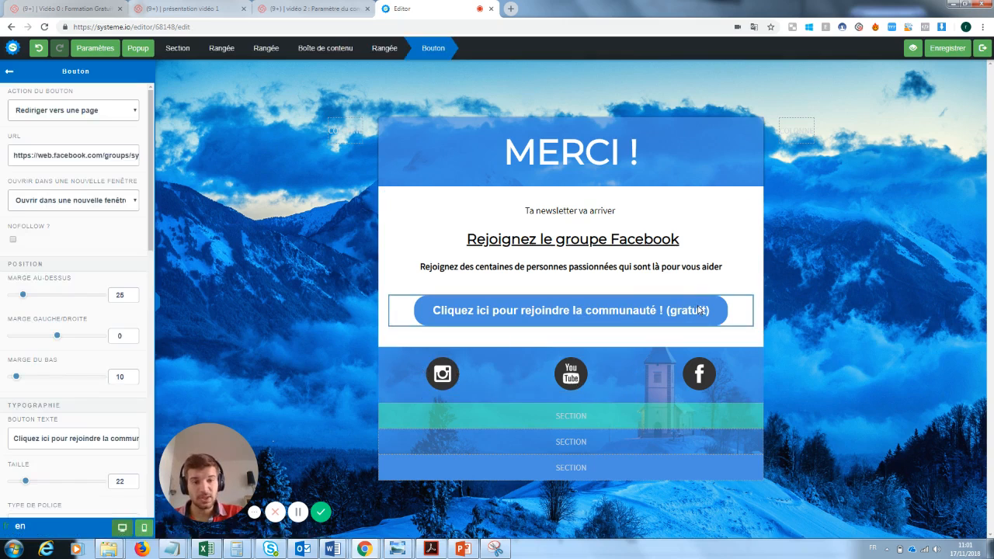
click(92, 111)
click(102, 115)
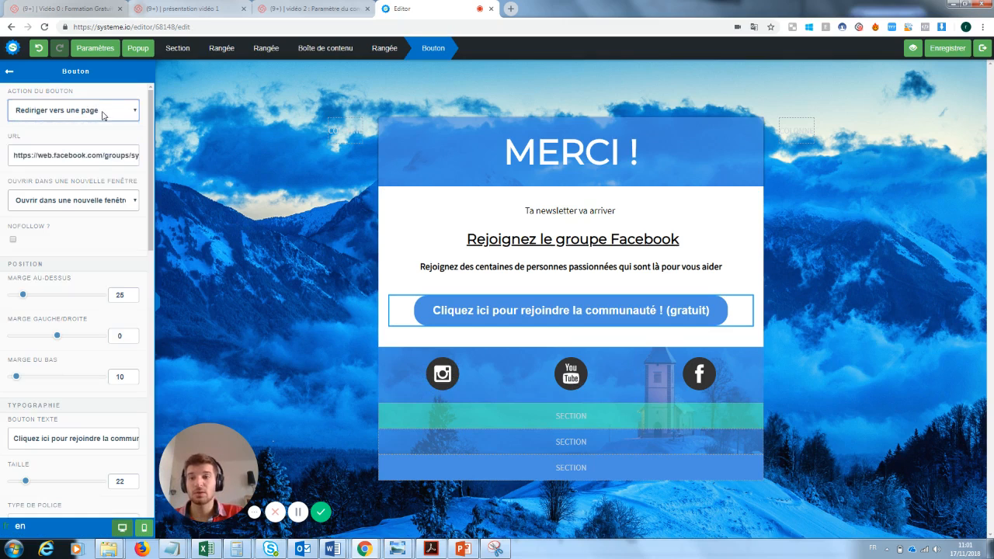
triple_click(56, 155)
click(579, 225)
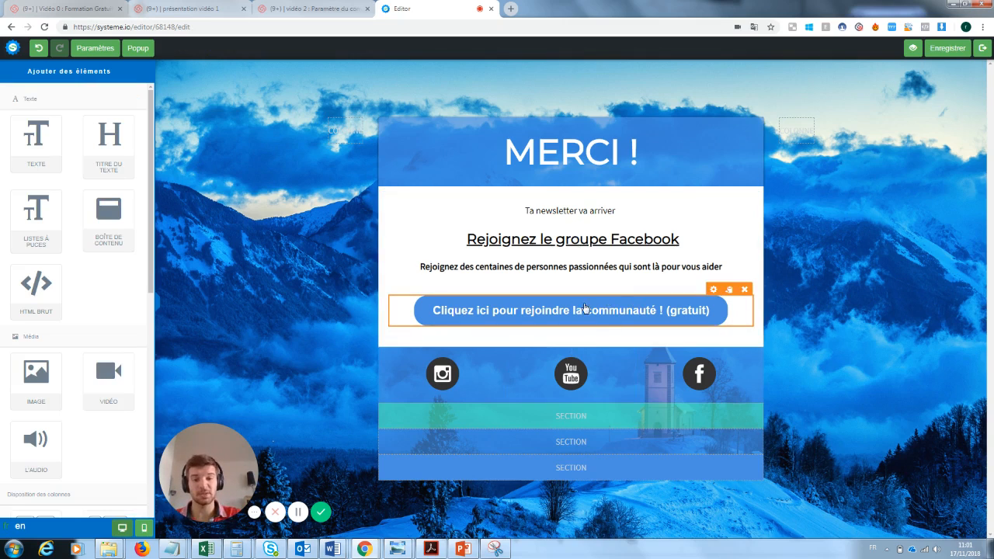
Review the Instagram icon and social icons row, then save the page and exit to the funnel
click(447, 372)
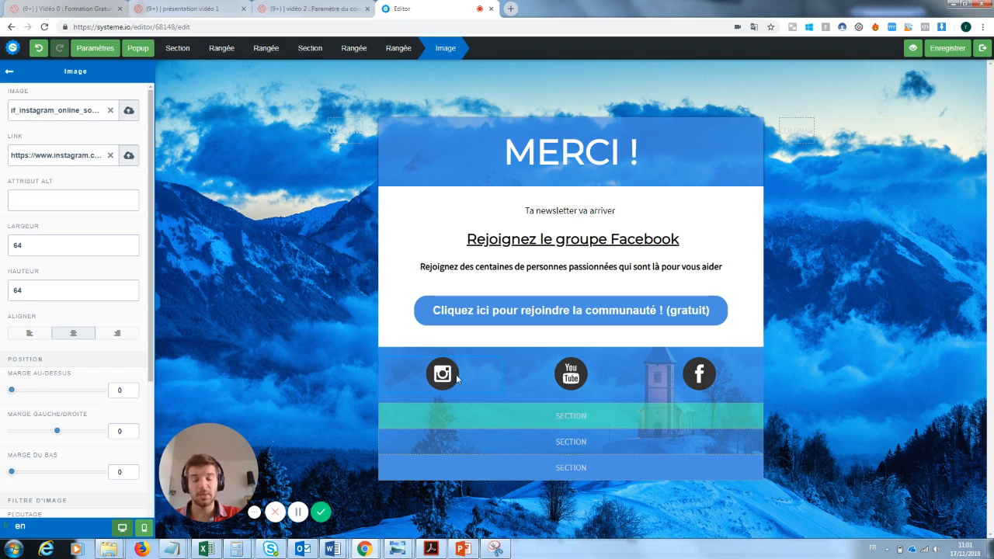
click(9, 71)
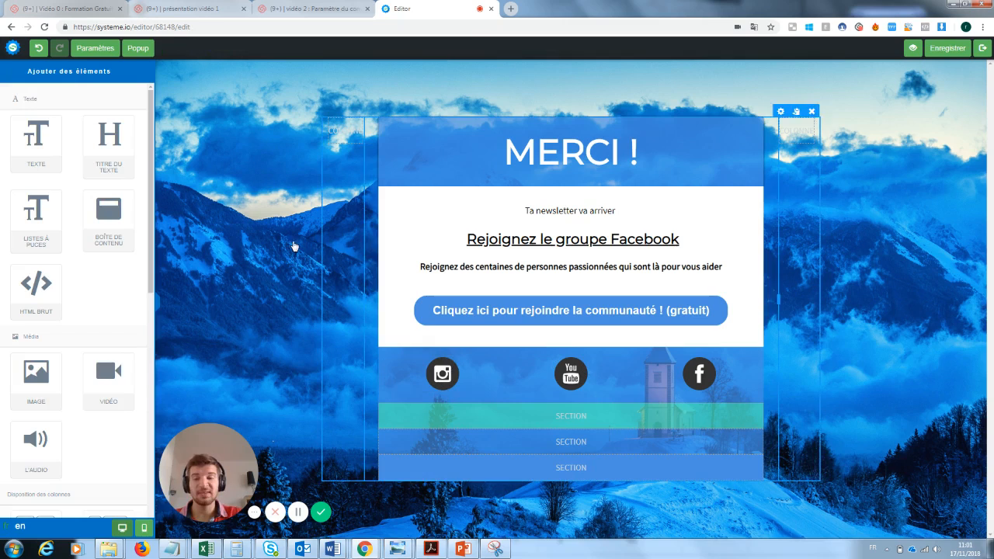
click(444, 359)
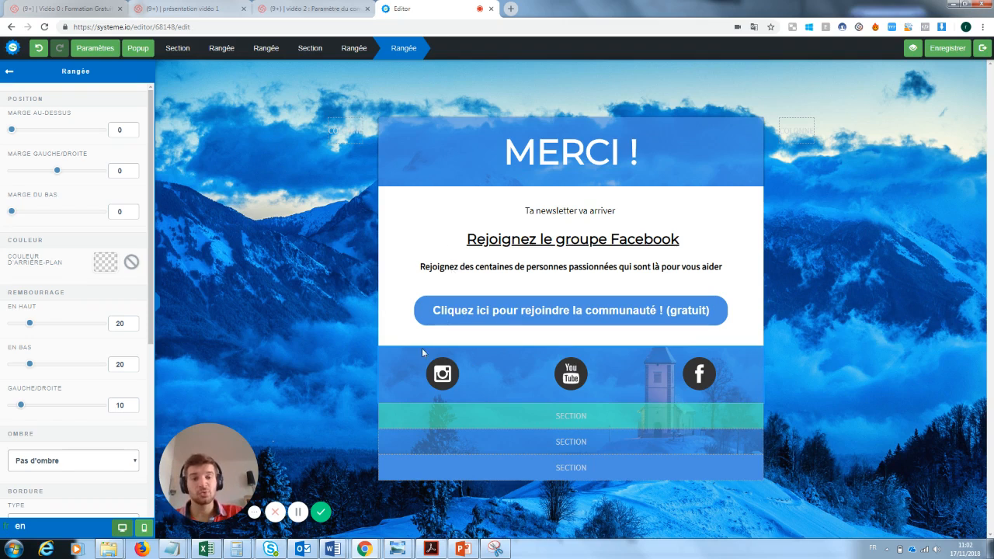
click(618, 320)
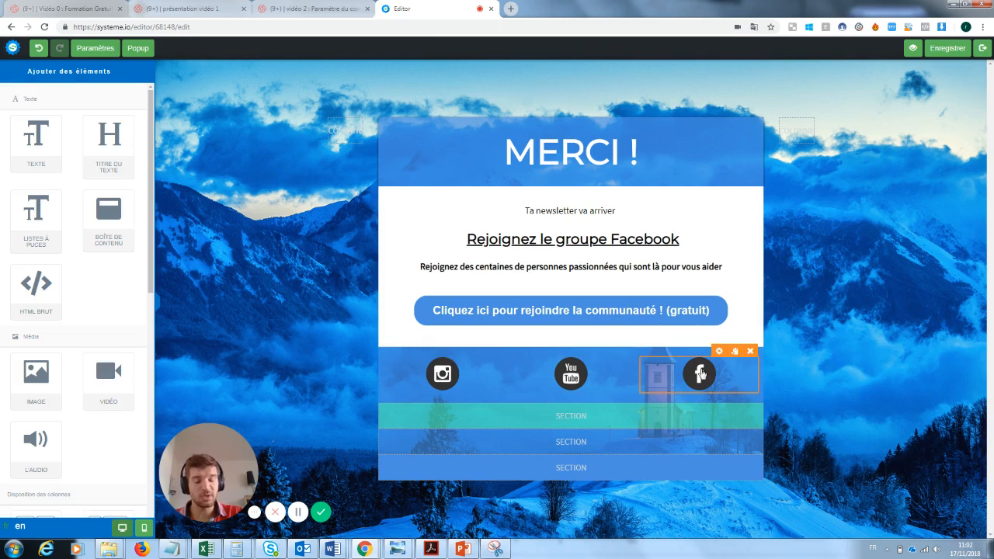
click(946, 50)
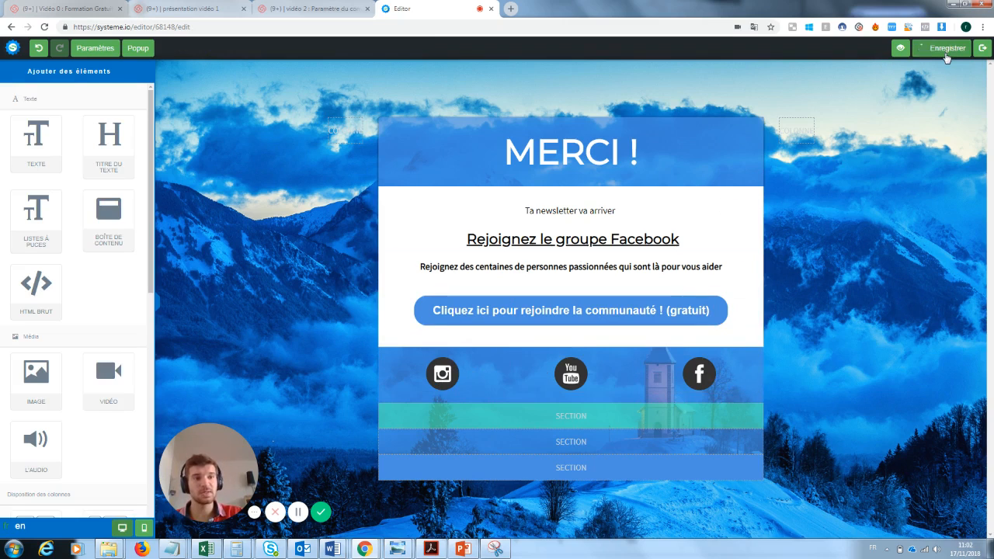
click(984, 49)
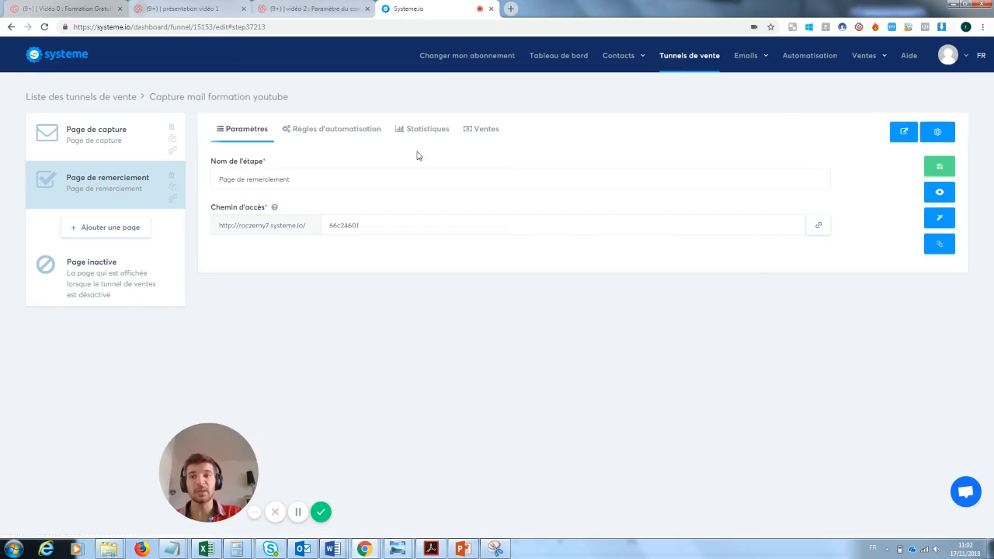
Preview the live capture page and submit a test signup with an incomplete e-mail address
click(130, 140)
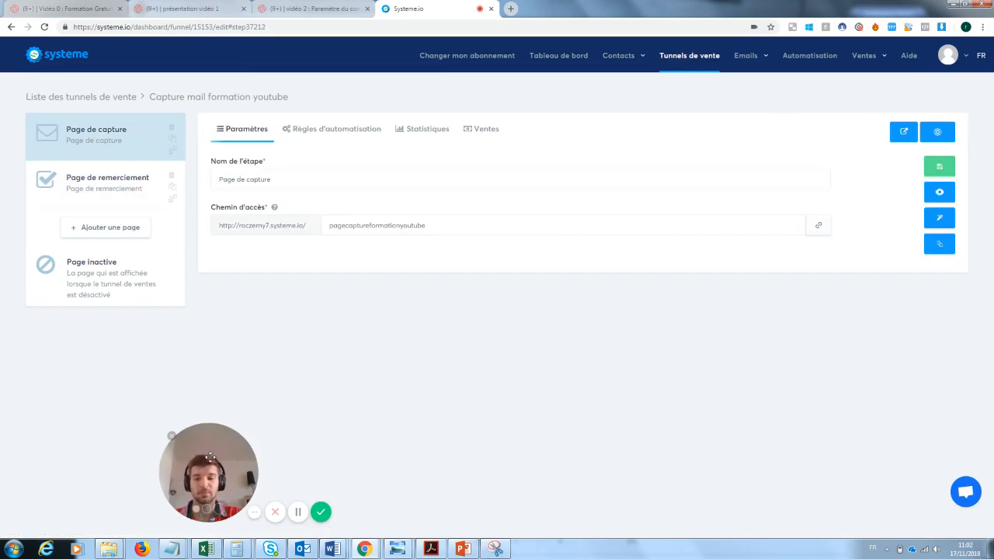
click(943, 193)
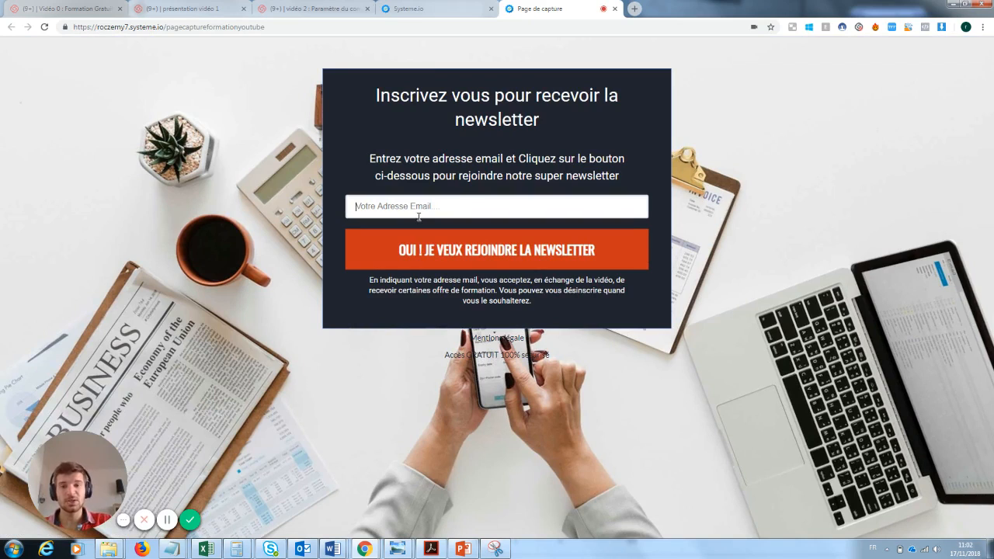
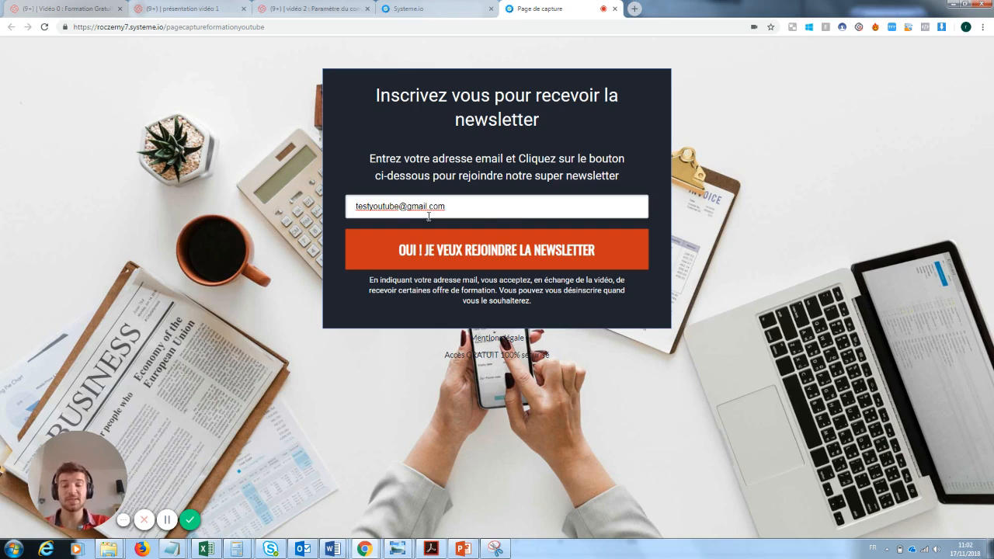
click(503, 251)
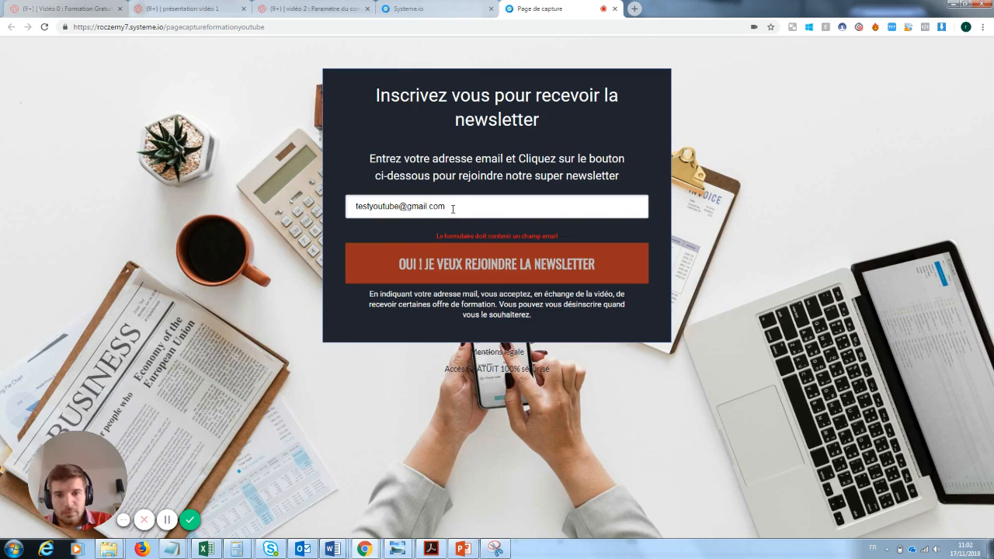
Remove 'youtube' from the typed address, resubmit the form, and return to the dashboard tab
drag(399, 206, 367, 206)
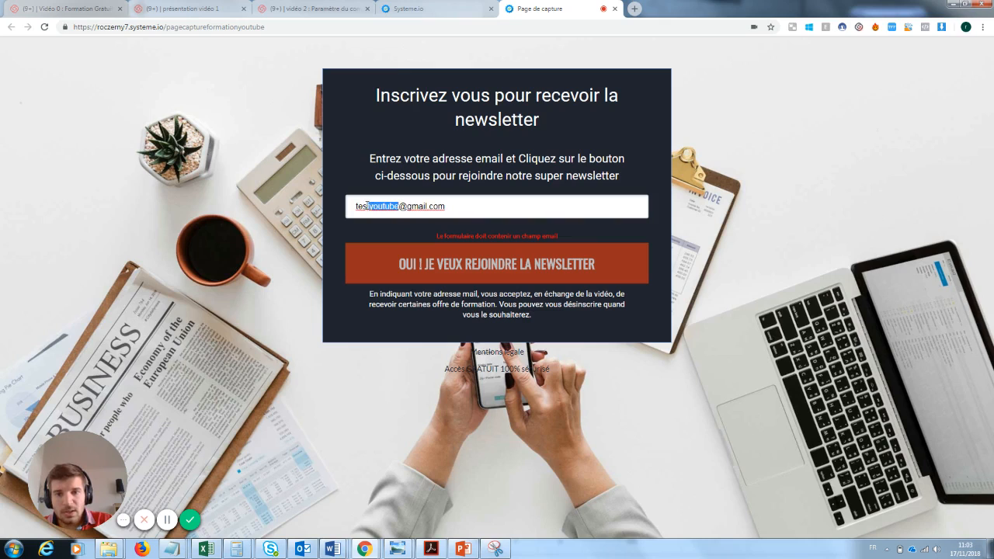
key(BackSpace)
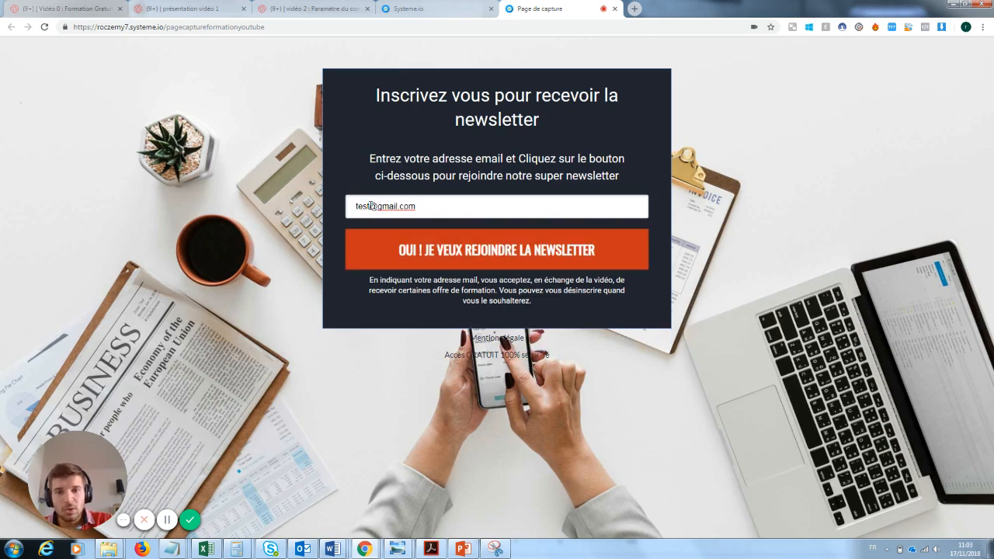
click(477, 253)
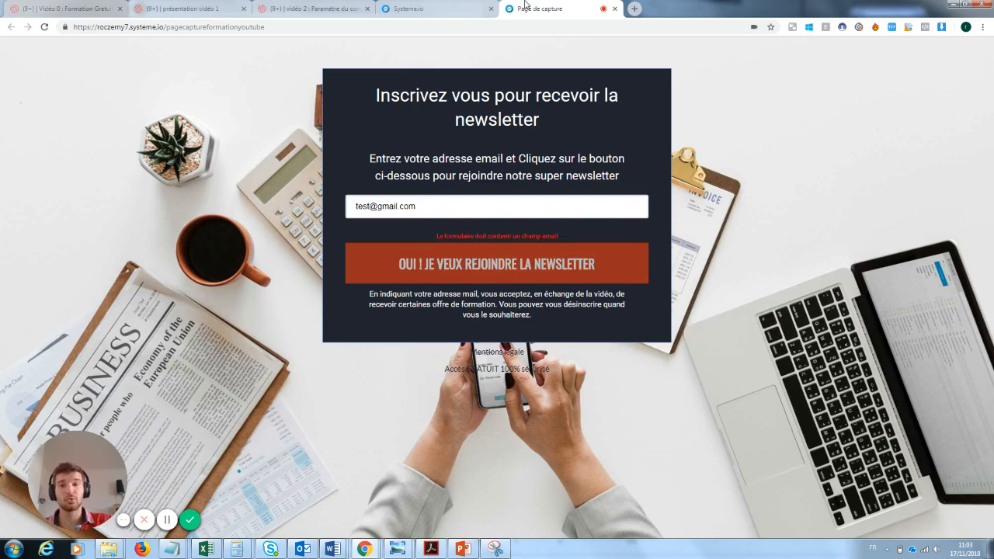
click(468, 7)
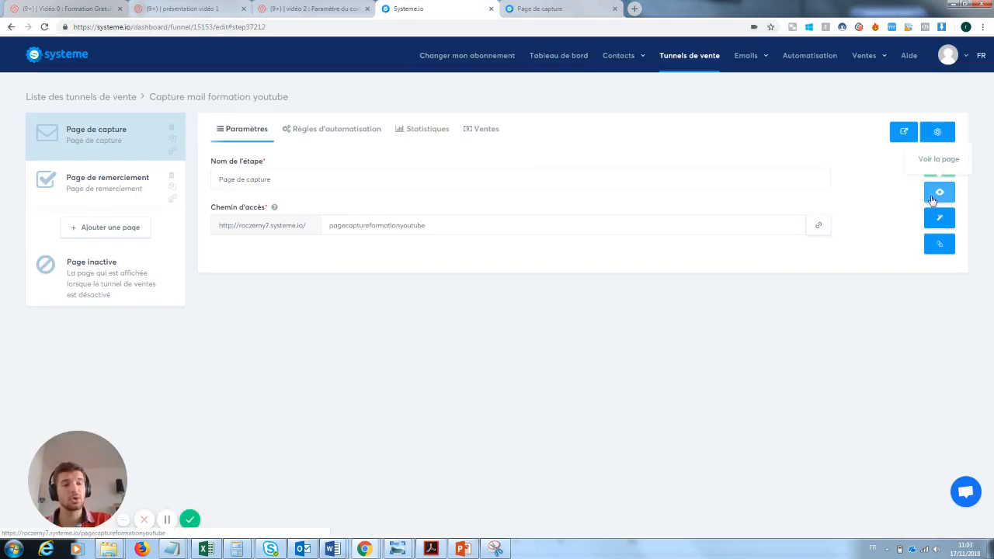
Change the capture form input's data type to Email
click(940, 223)
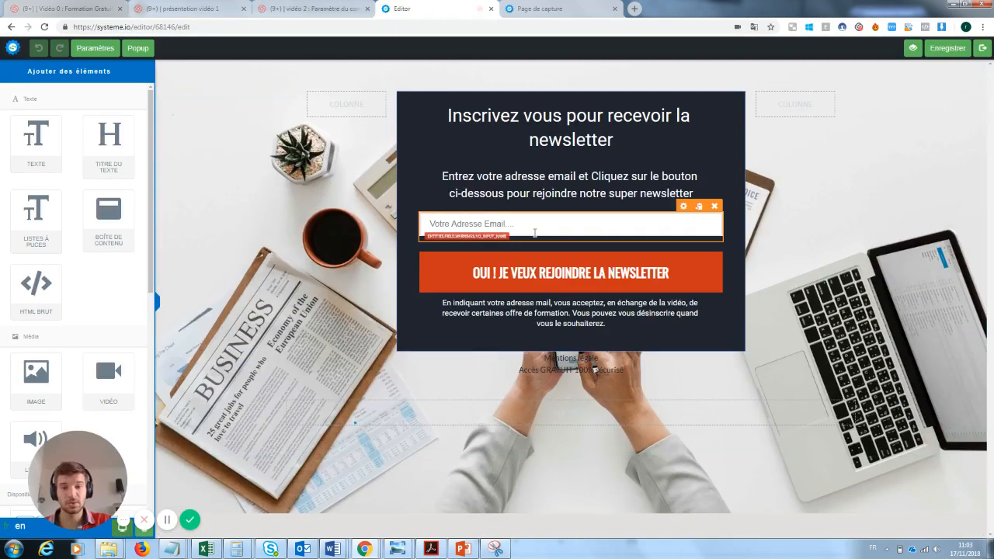
click(534, 233)
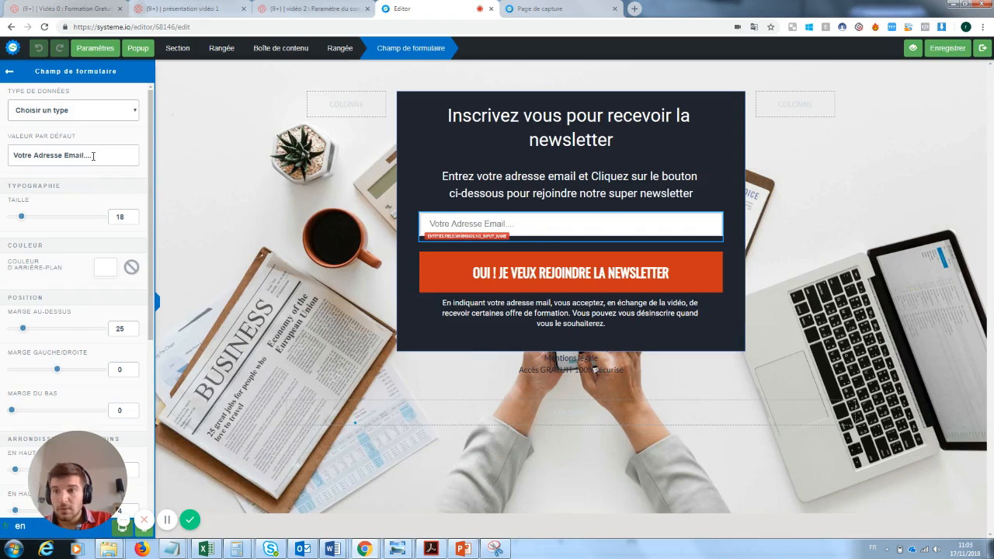
click(97, 112)
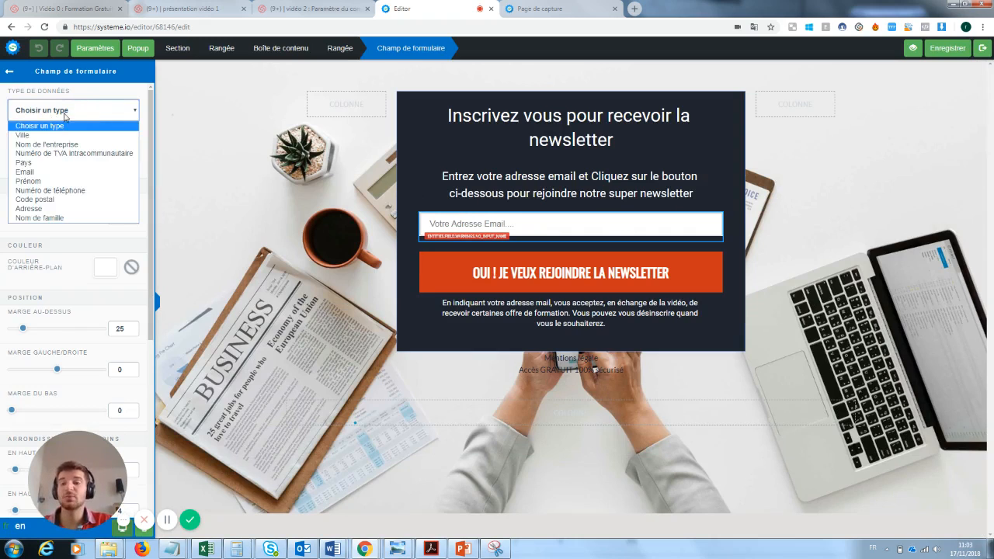
click(32, 172)
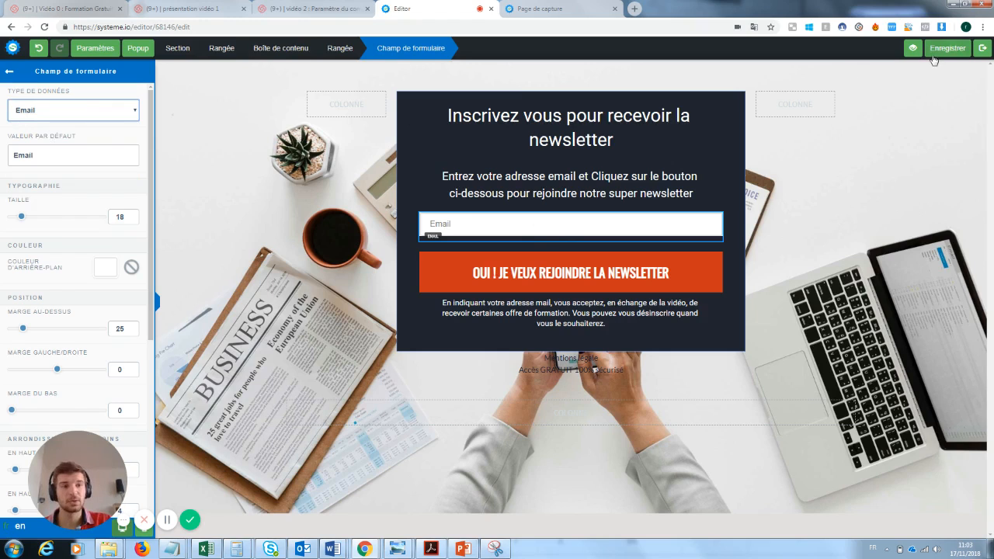
Replace the field's default text with 'Rentre ton email ici :)', save the page, and exit the editor
double_click(27, 155)
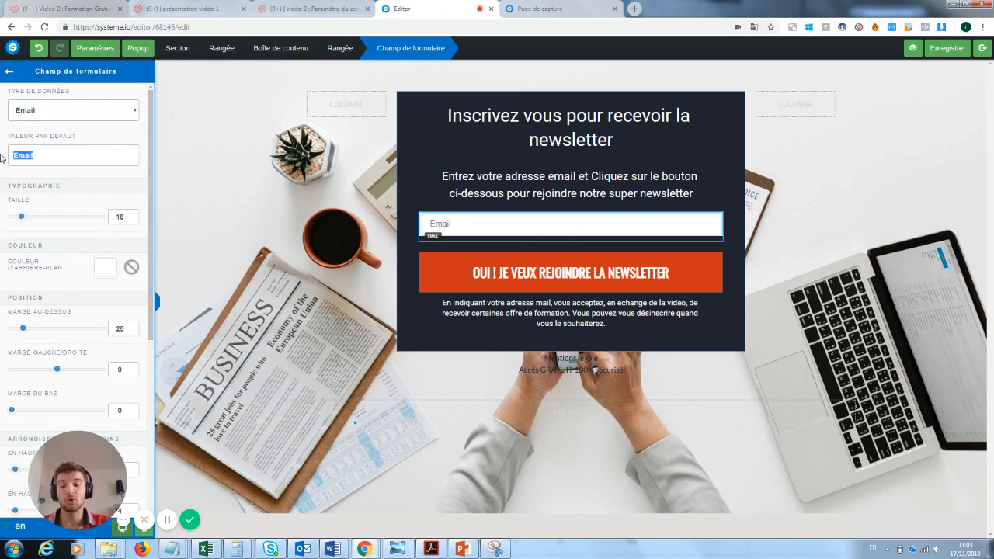
key(BackSpace)
text(Rentre)
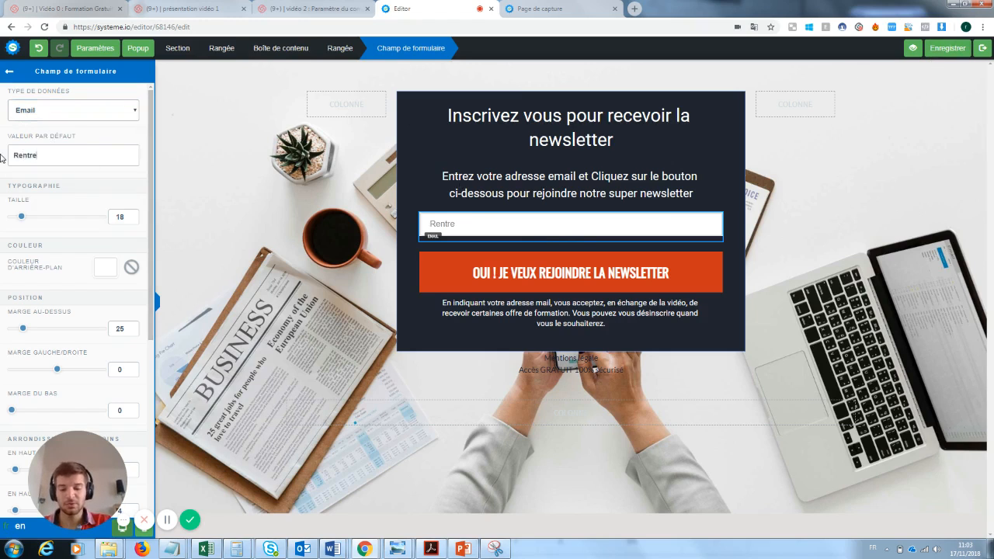
text( ton email ici :)
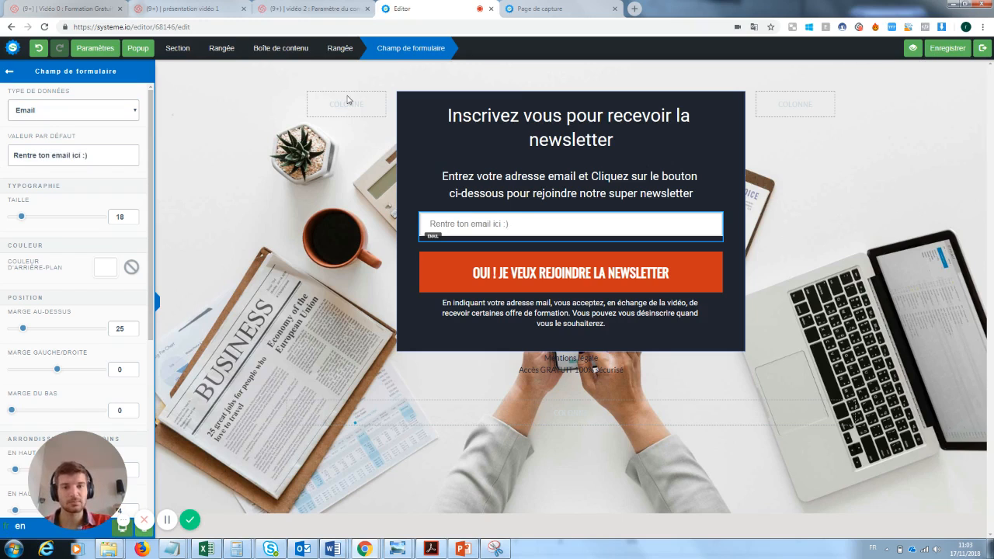
click(940, 52)
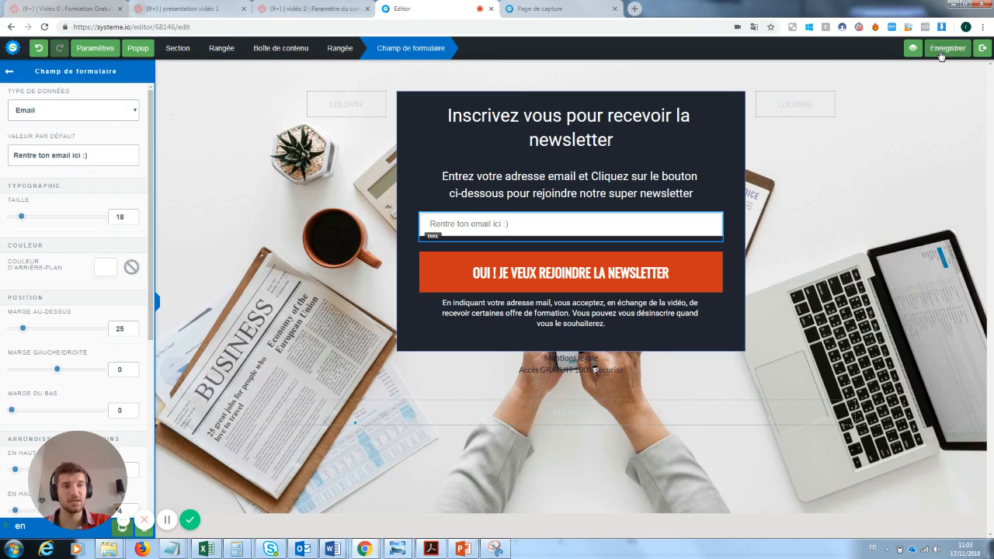
click(983, 49)
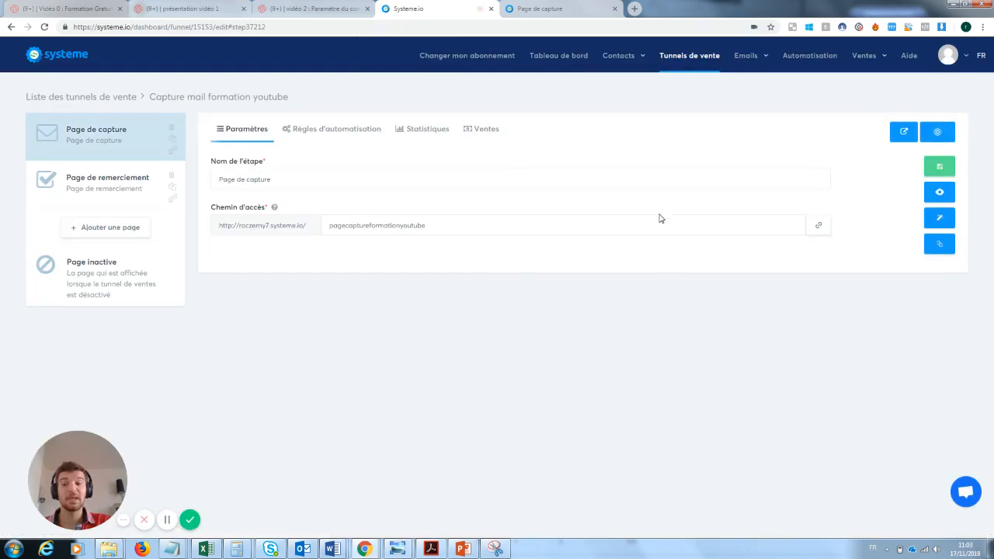
Submit a test e-mail address through the live capture form, reach the MERCI ! page, then close it
click(941, 194)
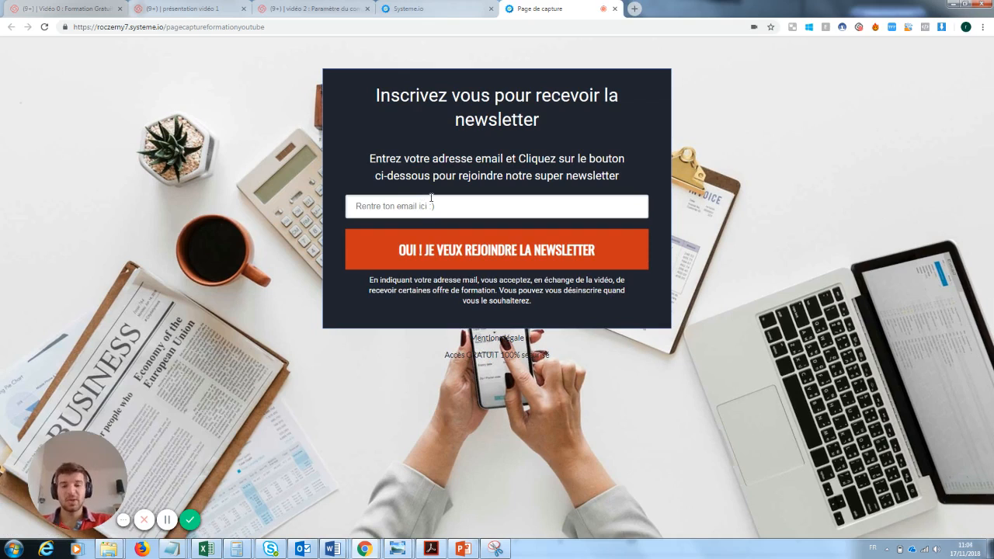
click(431, 199)
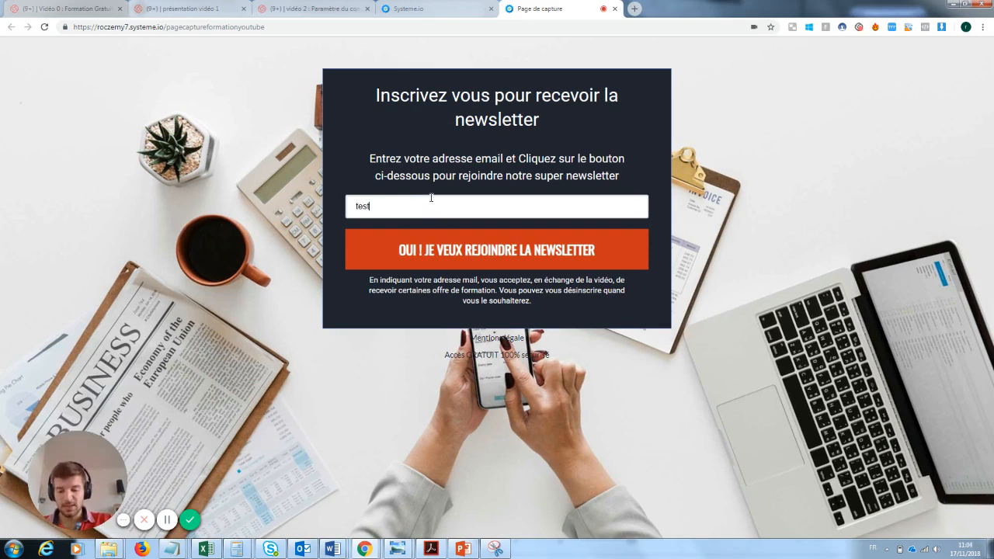
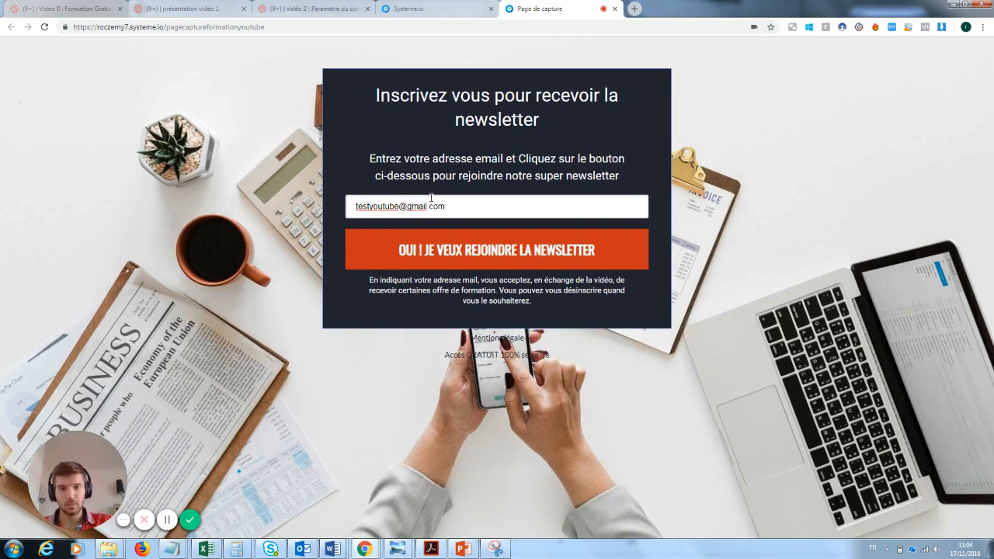
click(490, 250)
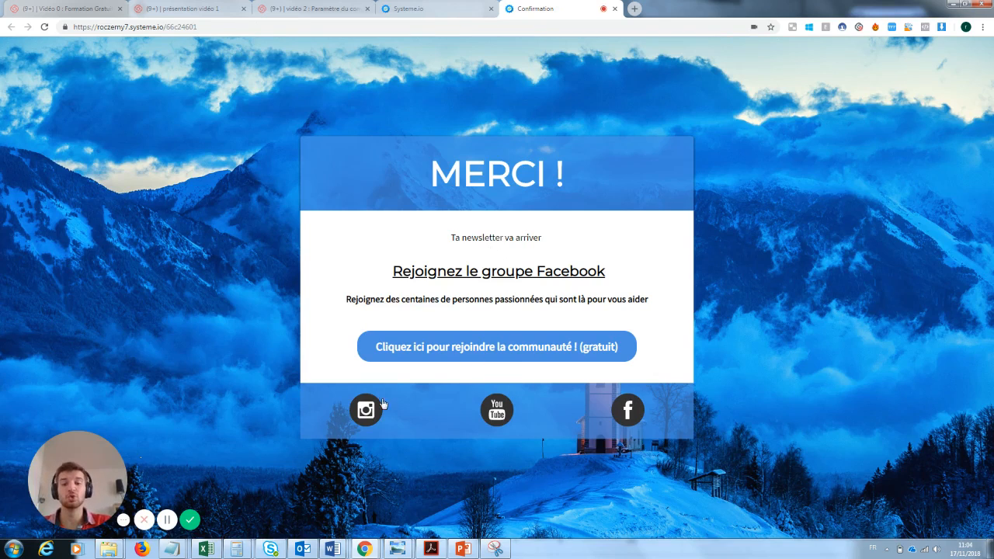
click(614, 8)
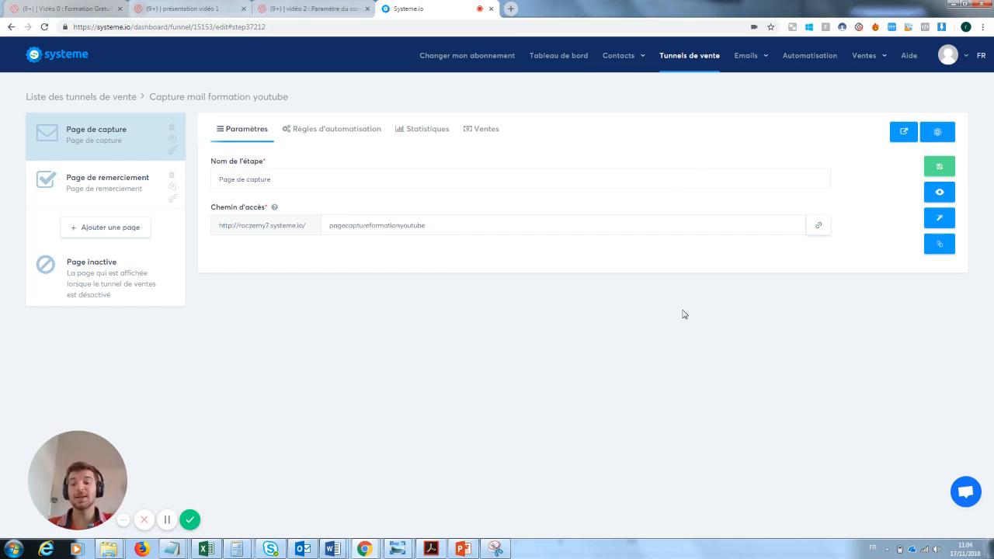
mouse_move(617, 58)
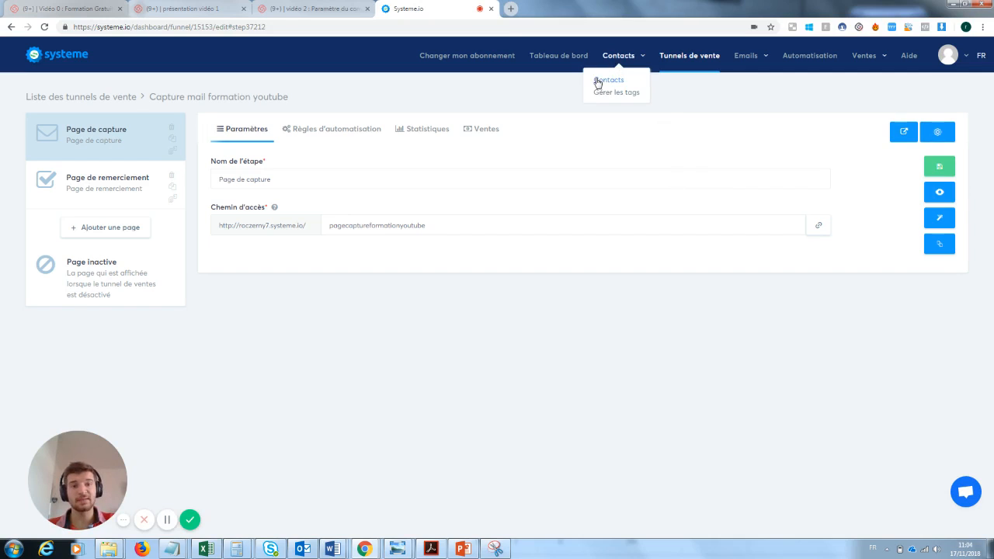
click(604, 83)
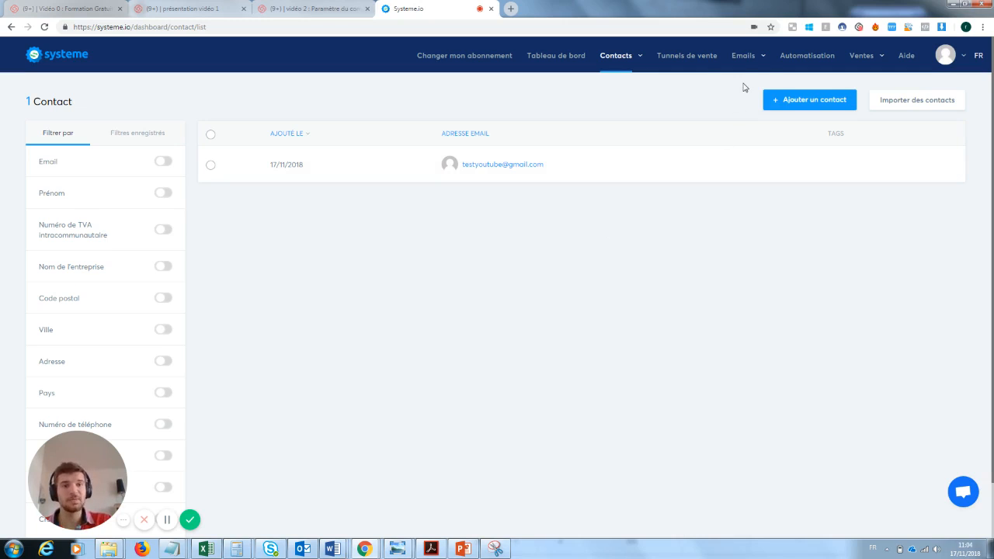
mouse_move(741, 55)
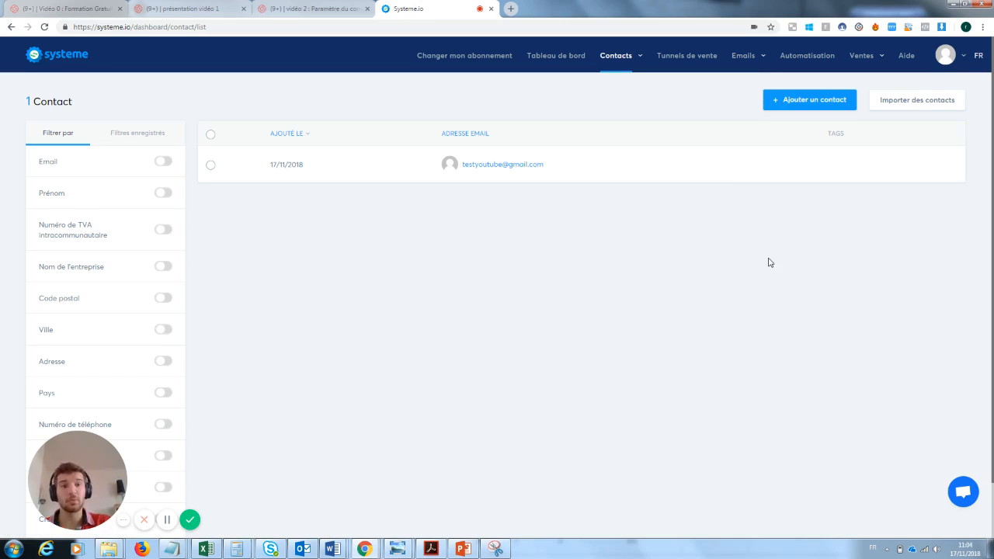
click(695, 59)
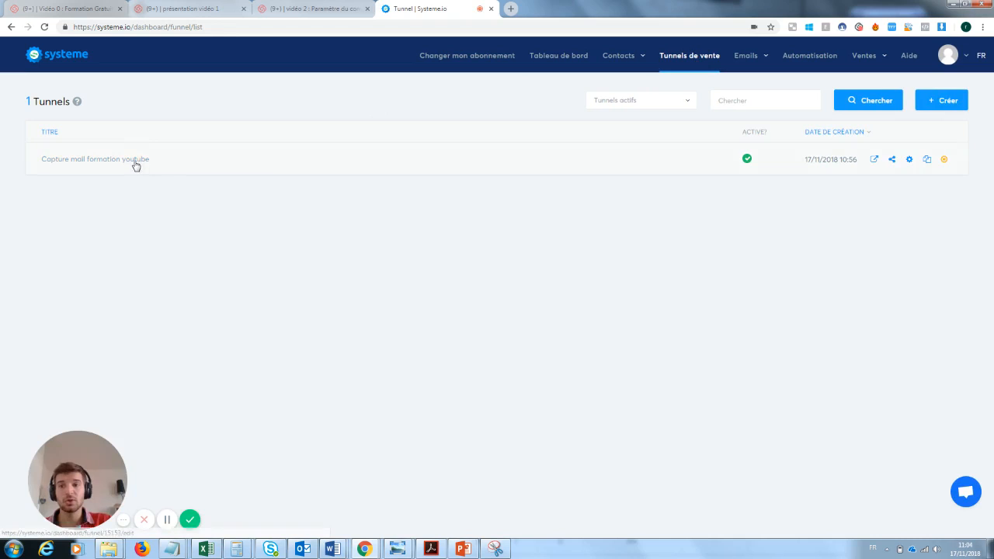
click(136, 165)
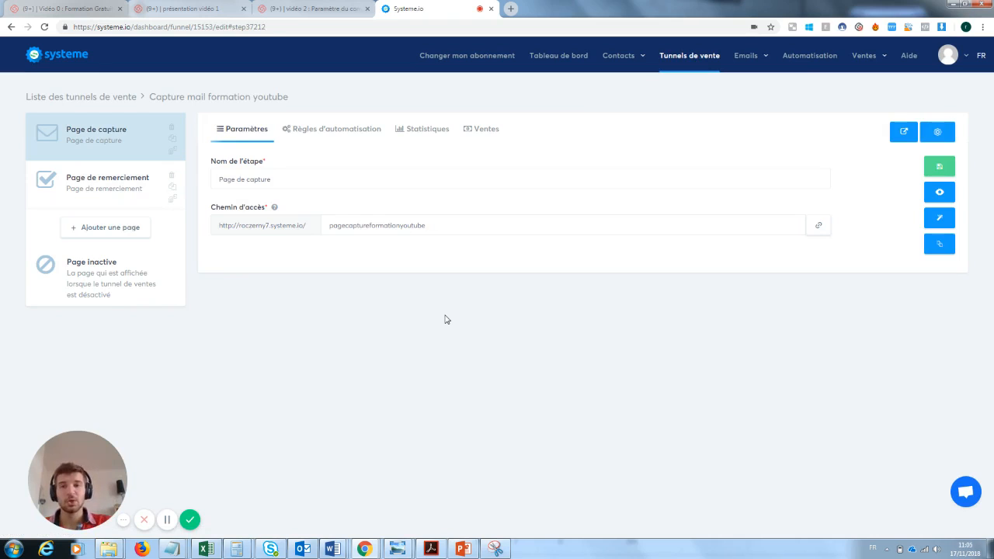
In Règles d'automatisation, add an Envoyer un email action to the Formulaire souscrit trigger rule
click(328, 131)
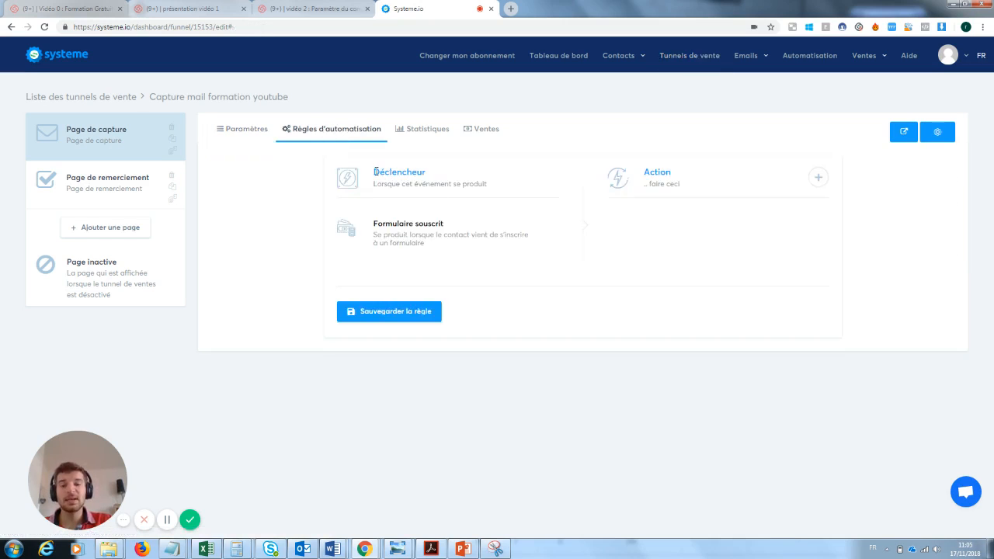
drag(375, 172, 494, 196)
click(438, 177)
click(422, 234)
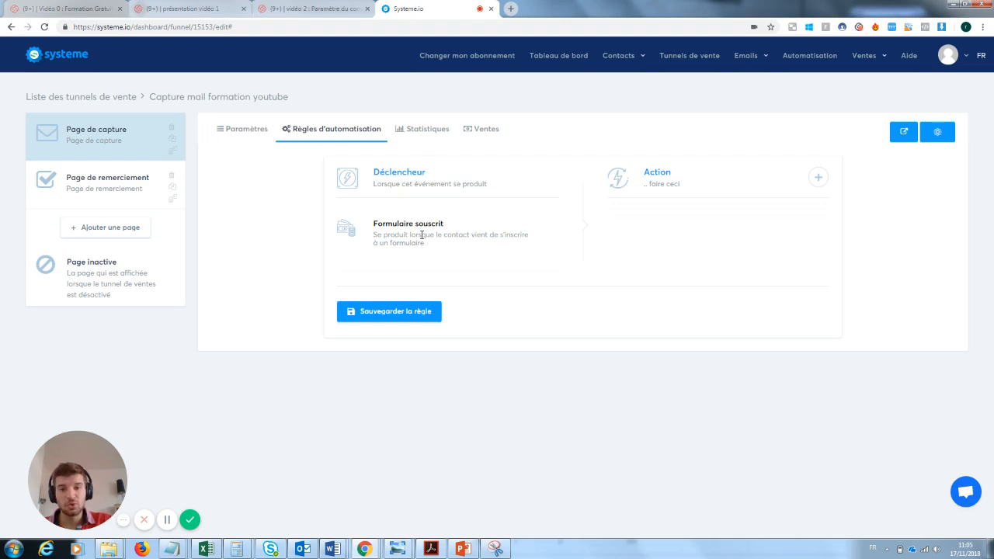
drag(454, 224, 384, 225)
click(375, 232)
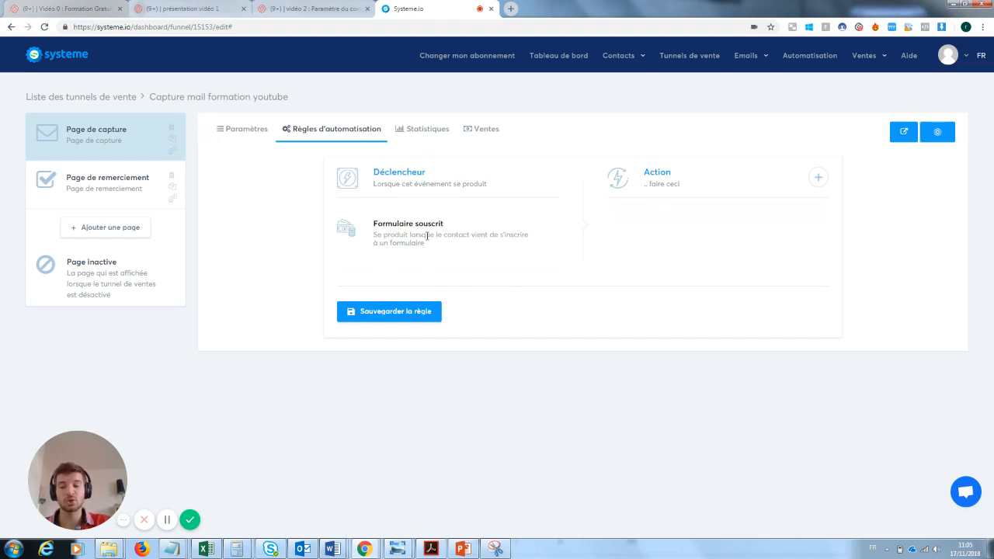
click(819, 178)
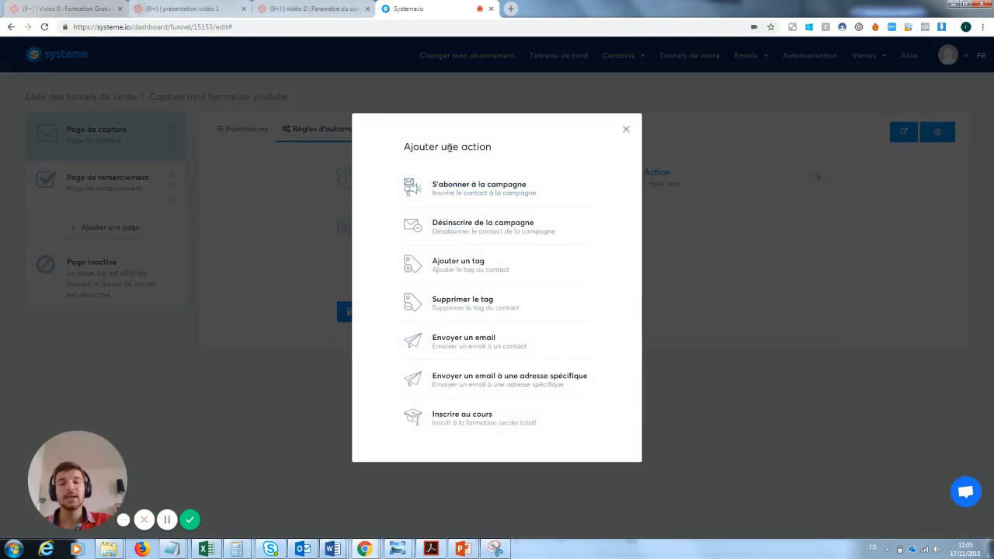
click(469, 343)
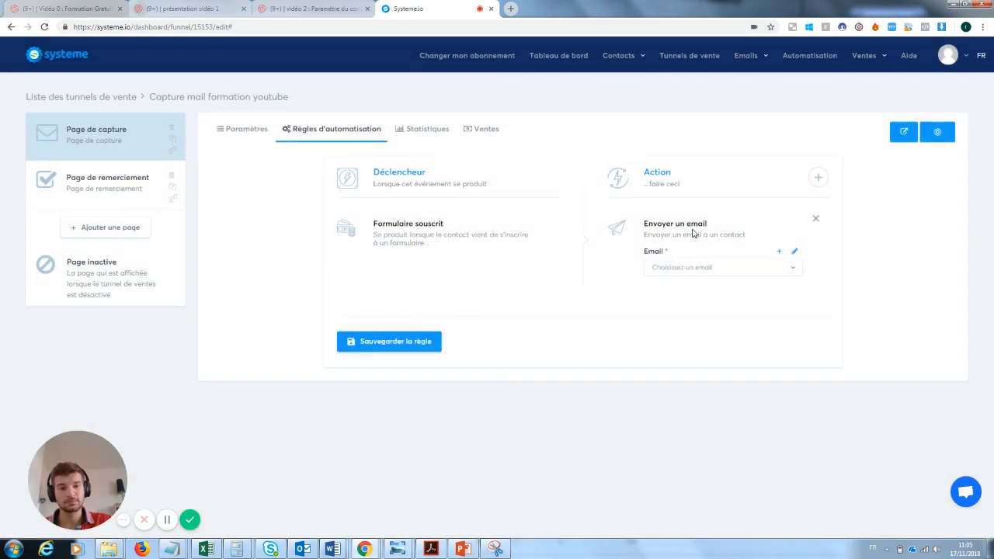
click(794, 254)
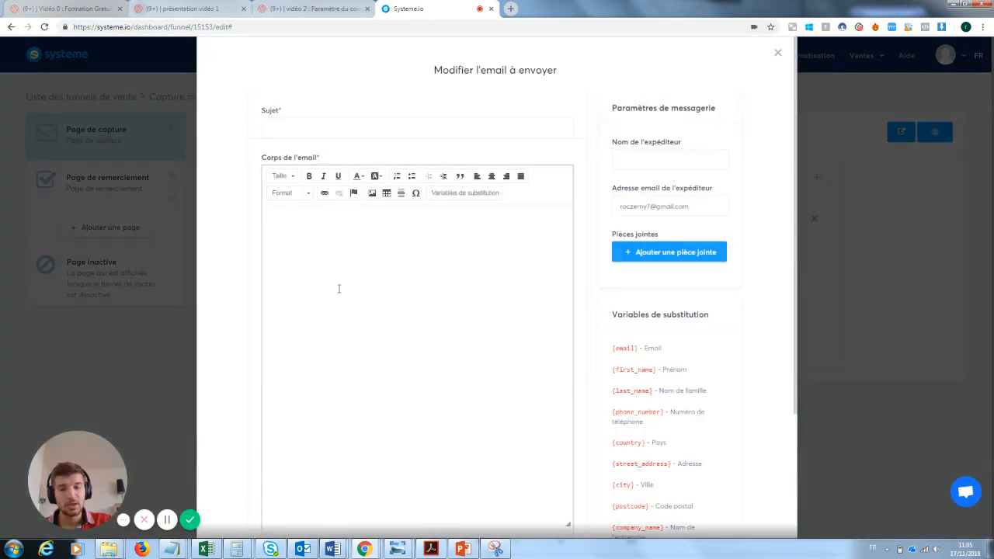
click(339, 270)
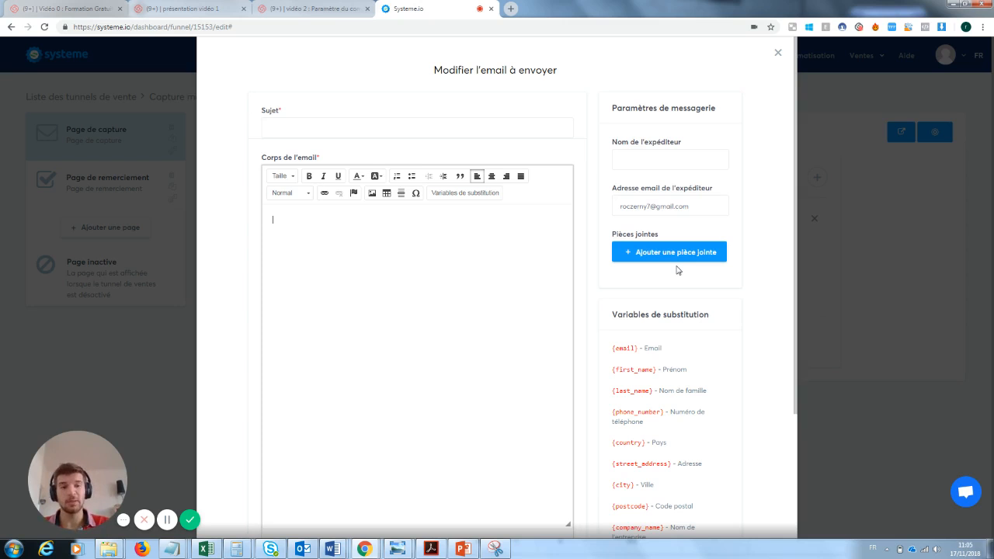
click(777, 53)
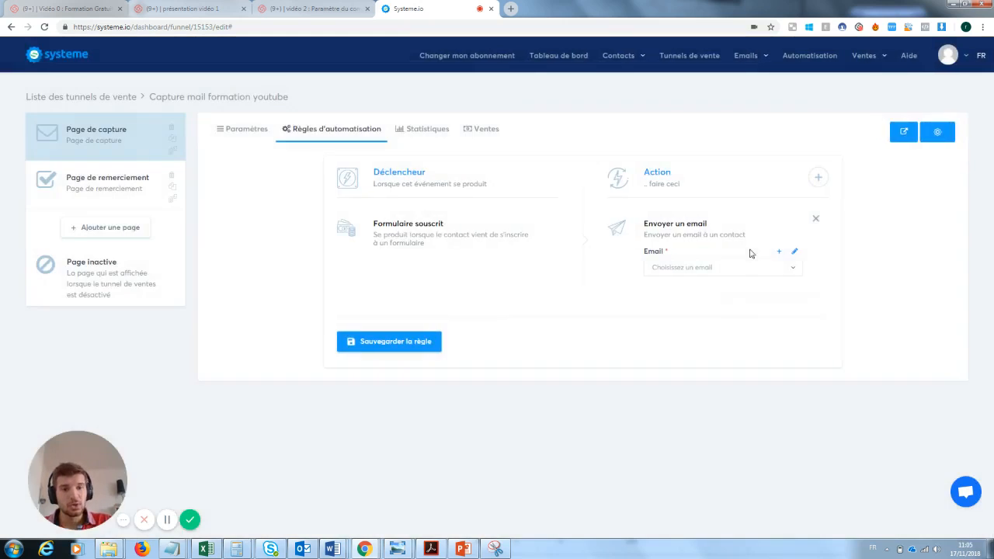
Replace the rule's Envoyer un email action with Ajouter un tag, finding no tags available yet
click(815, 220)
click(817, 179)
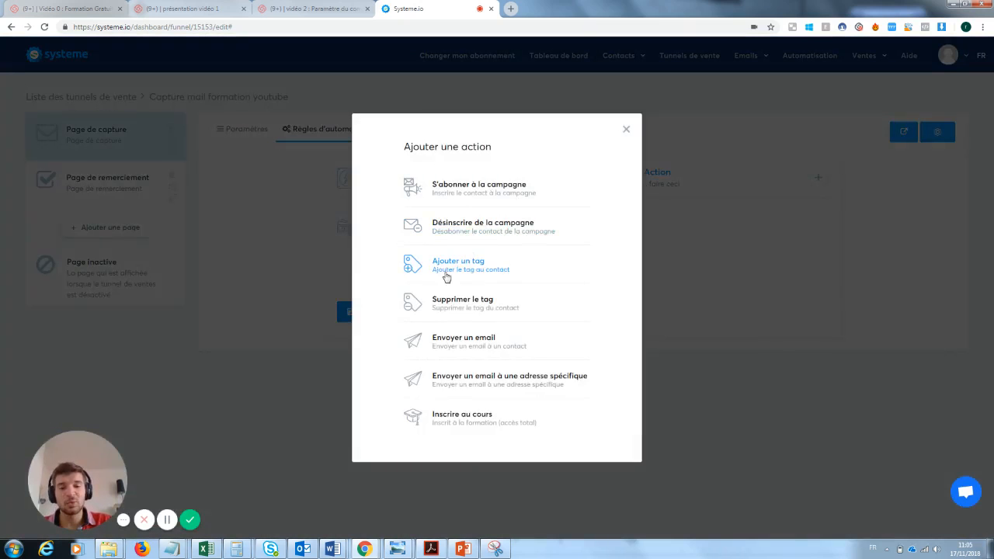
click(449, 275)
click(683, 268)
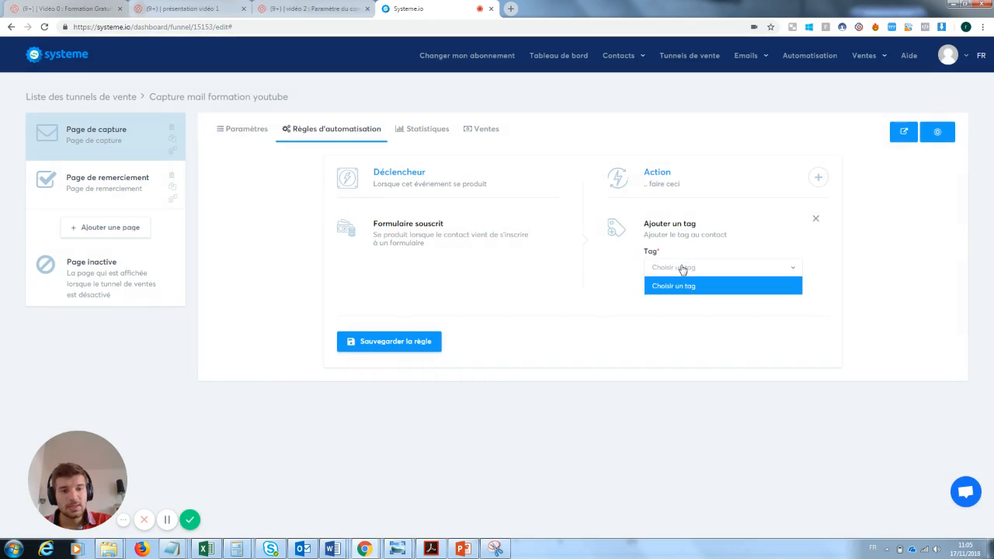
click(683, 268)
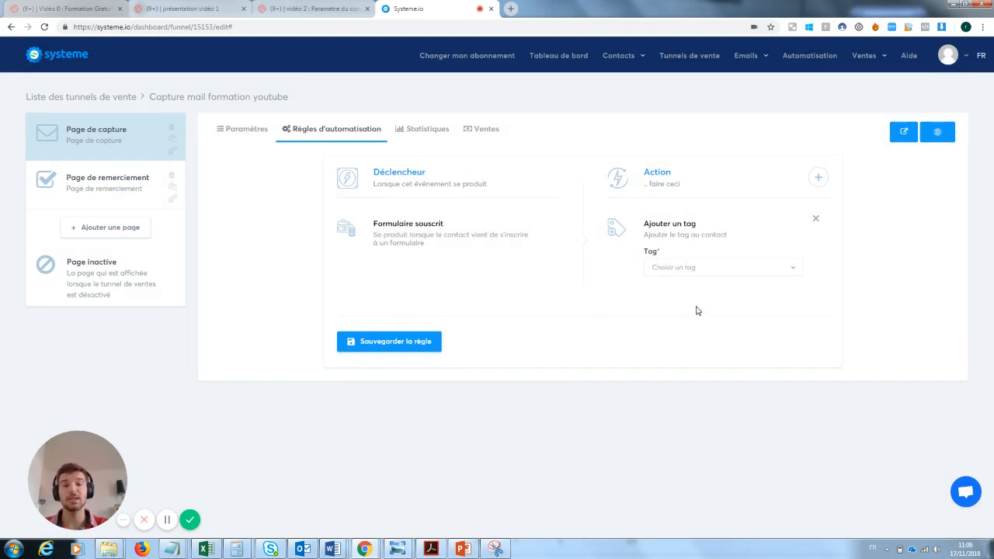
In Gérer les tags, create a tag named 'Prospect inscrit à la newsletter test' with a description
click(632, 59)
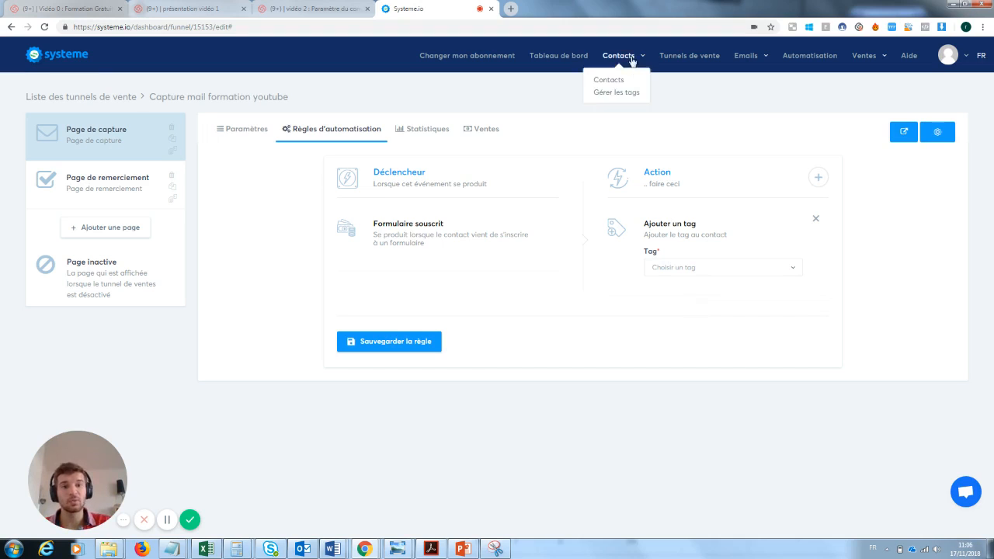
click(623, 97)
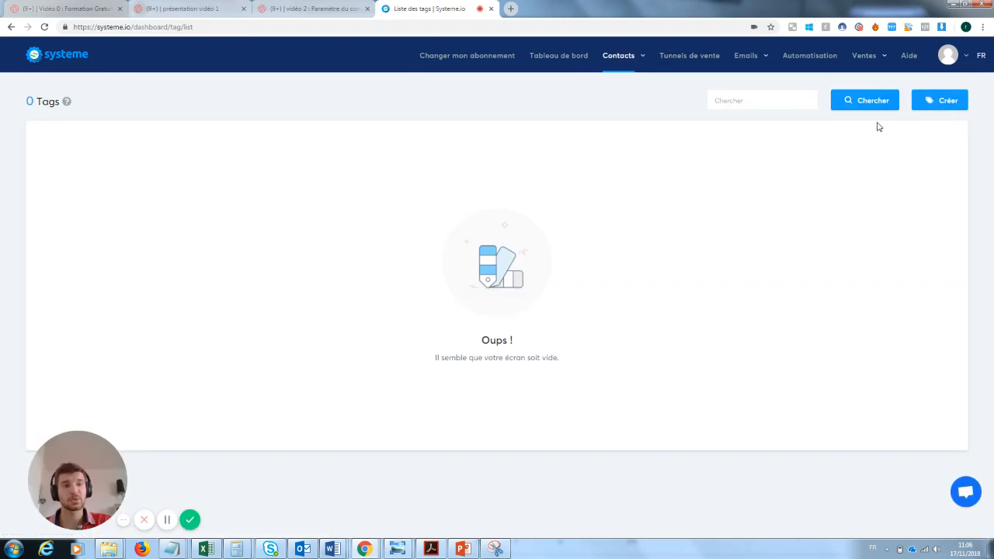
click(943, 100)
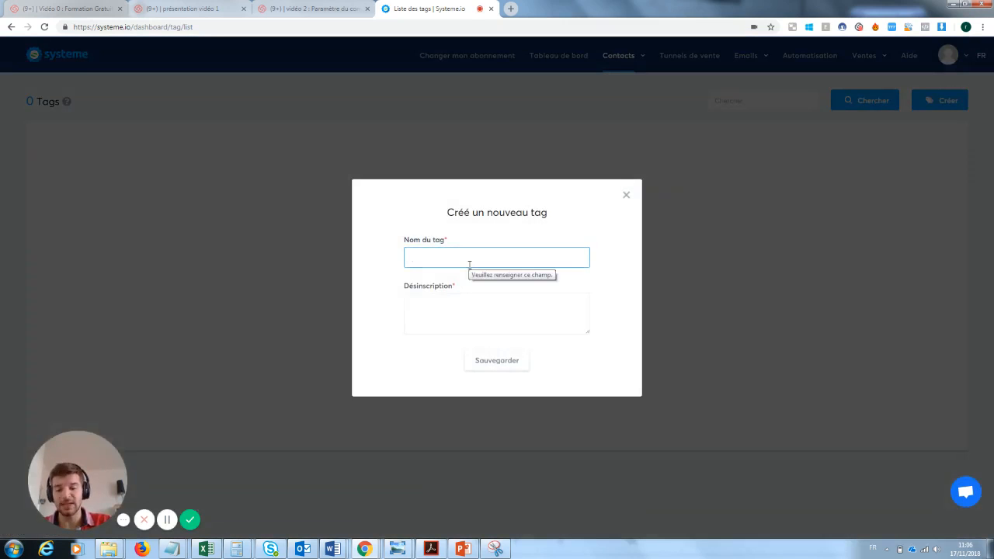
text(Prospe)
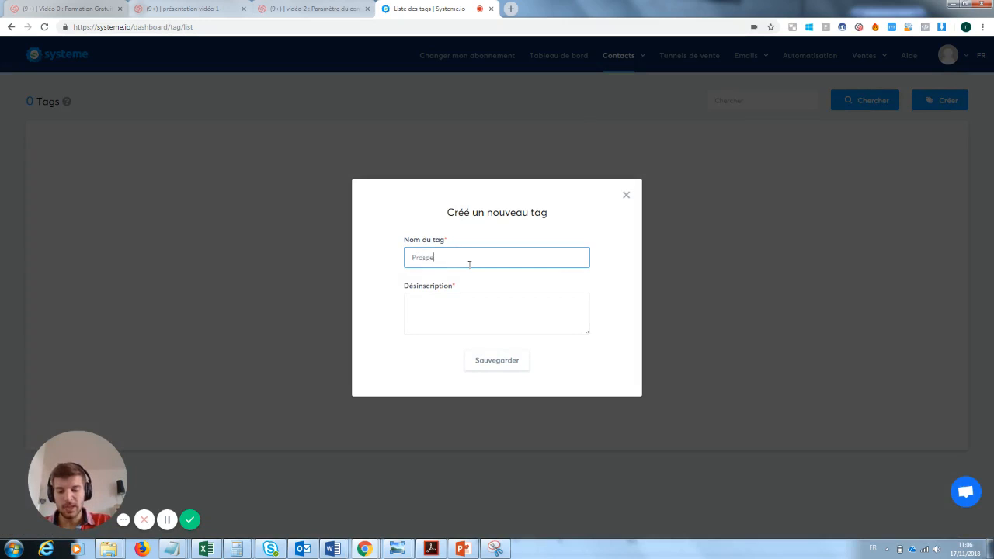
text(ct inscrit )
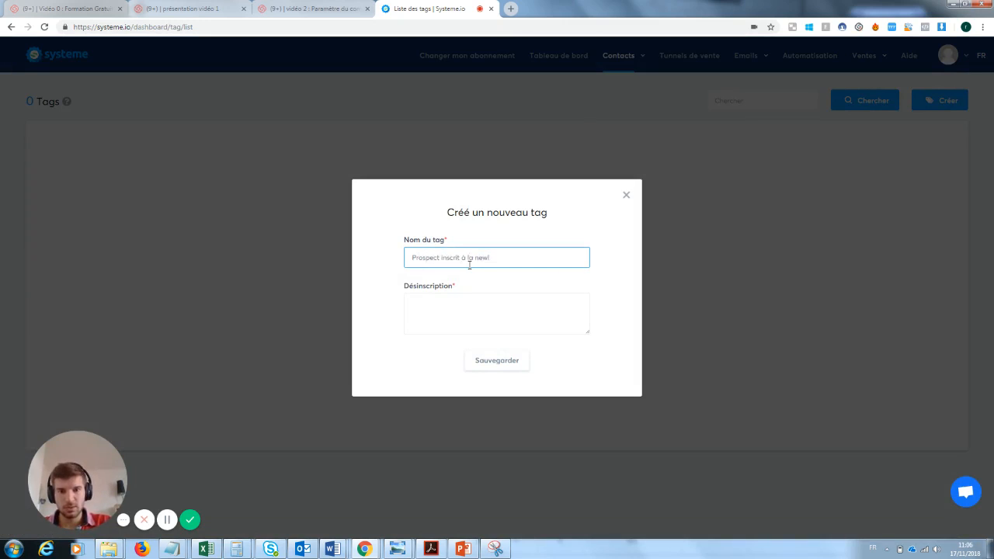
text(à la newsletter te)
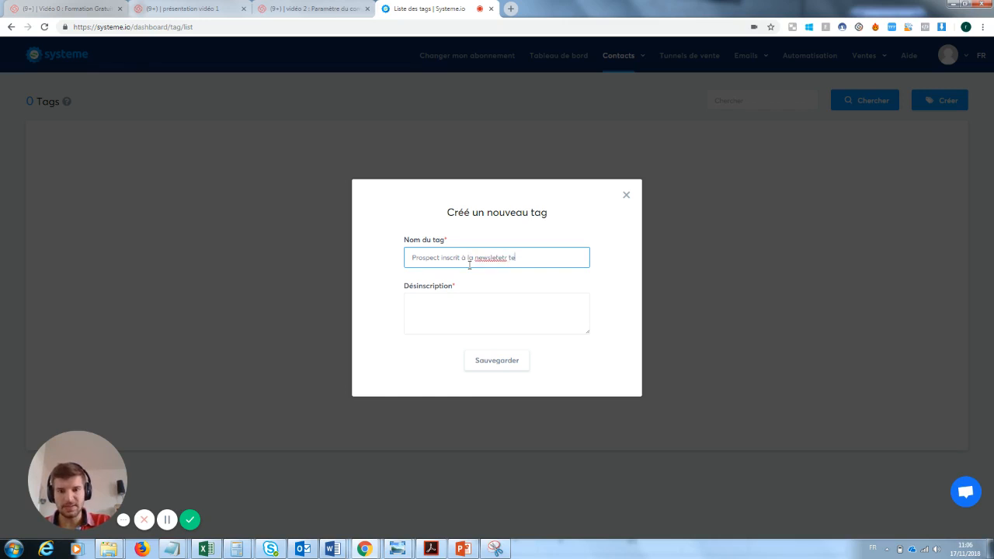
text(st)
click(457, 298)
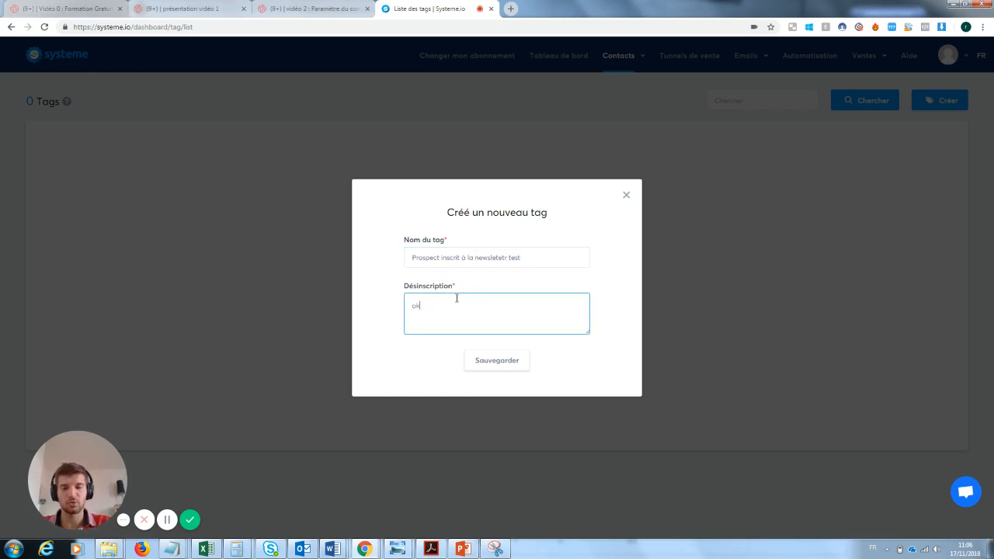
click(513, 367)
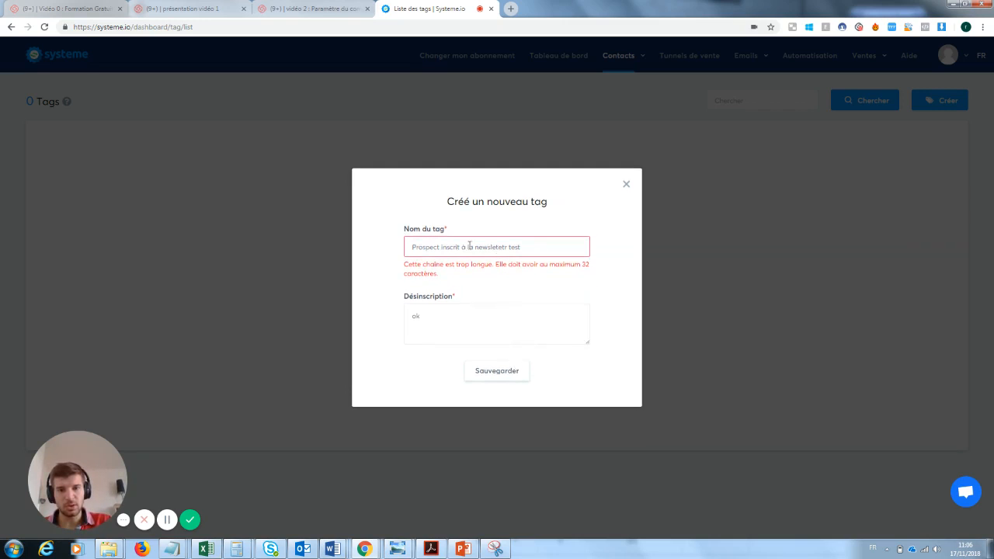
Shorten the tag name to 'inscrit à la newsletetr test' and save it
double_click(438, 246)
key(BackSpace)
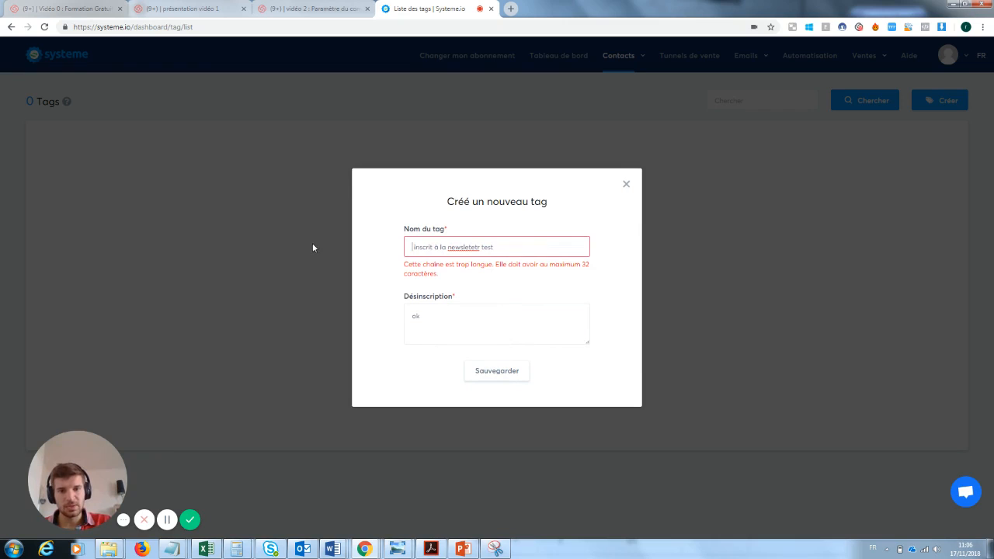
drag(480, 246, 466, 247)
key(Return)
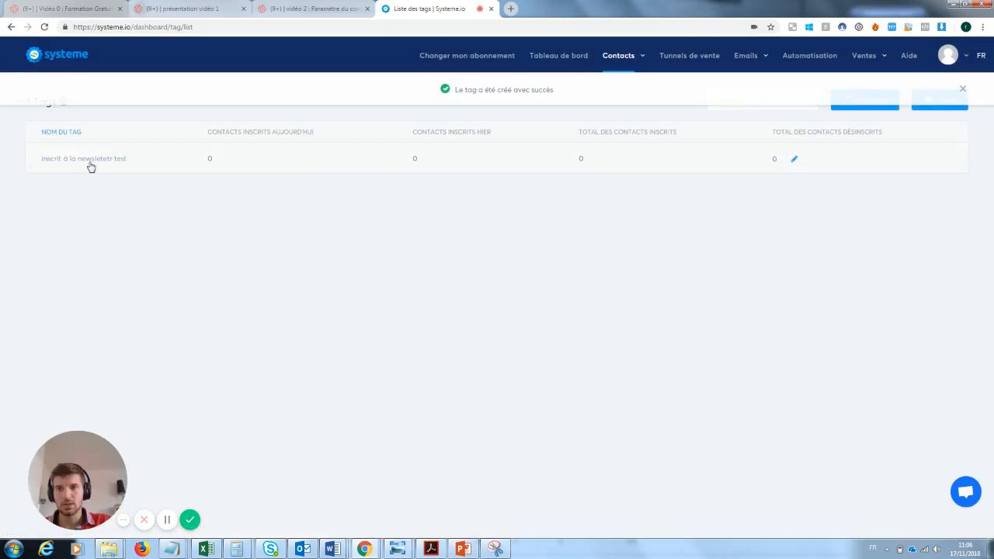
In the Capture mail formation youtube funnel's rules, add an Ajouter un tag action using 'inscrit à la newsletetr test'
mouse_move(760, 64)
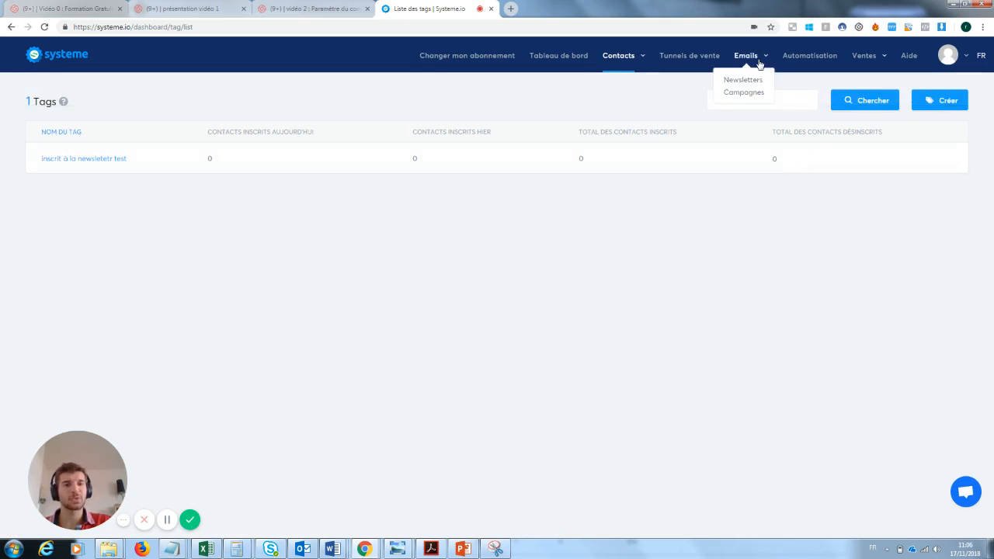
click(705, 57)
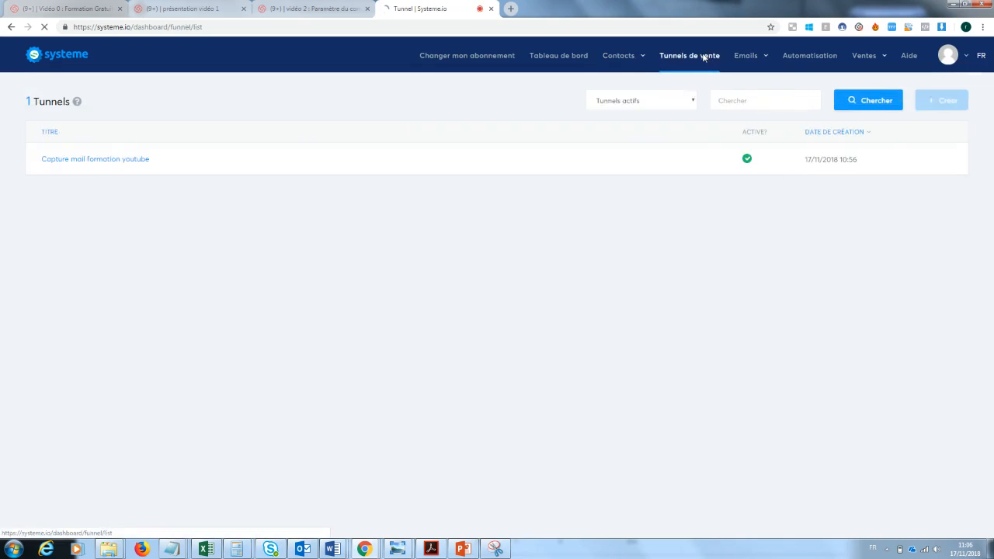
click(142, 160)
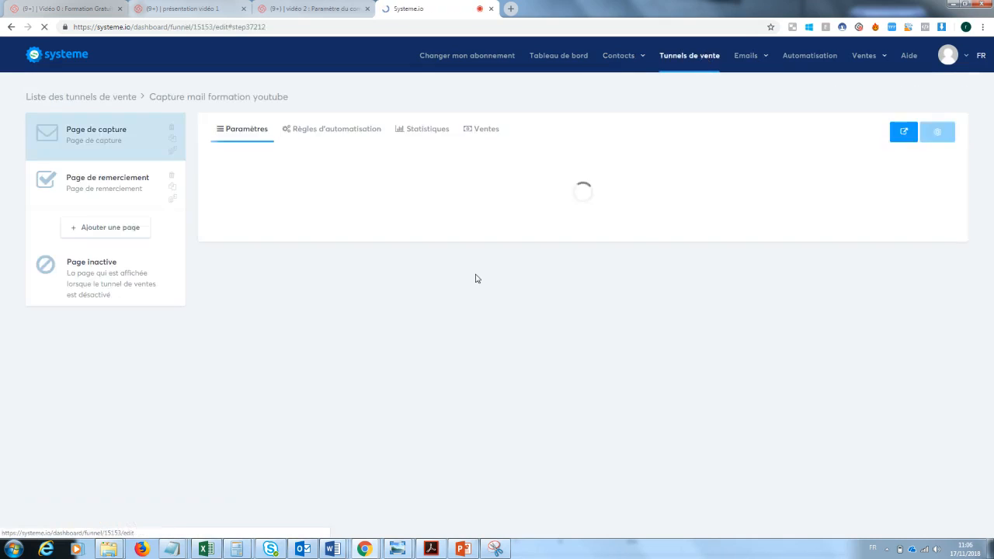
click(324, 134)
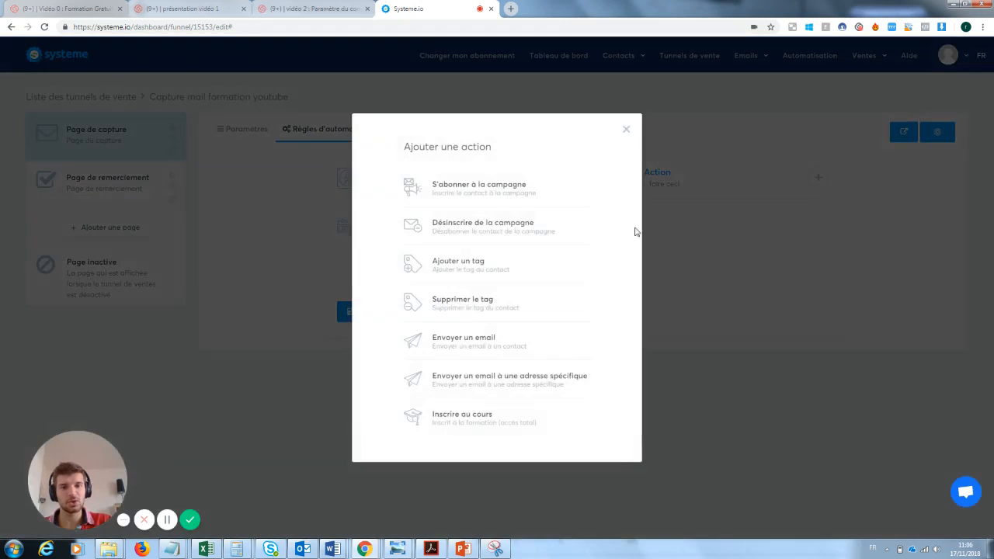
click(488, 271)
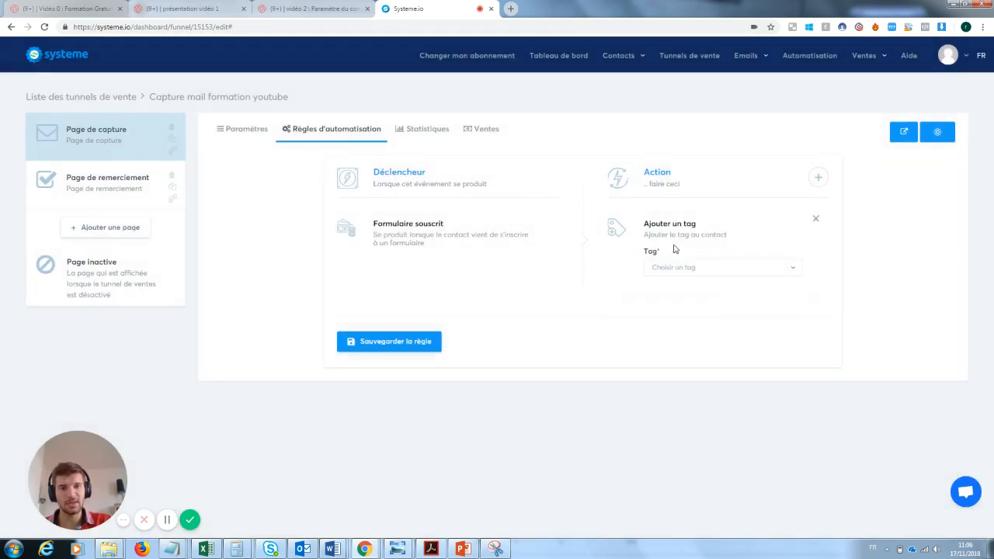
click(682, 267)
click(686, 305)
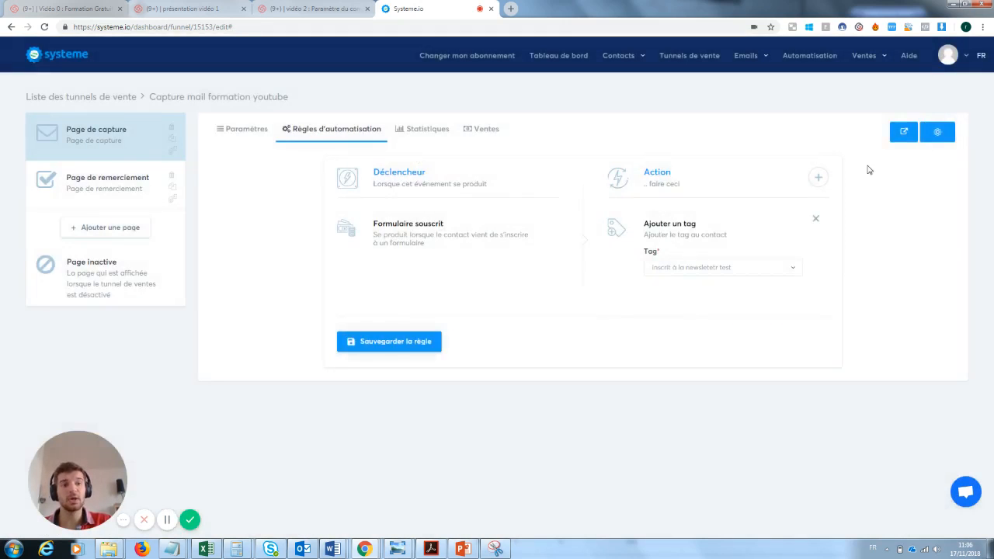
Remove a trial Envoyer un email action, save the rule with only the tag action, then open Newsletters
click(817, 177)
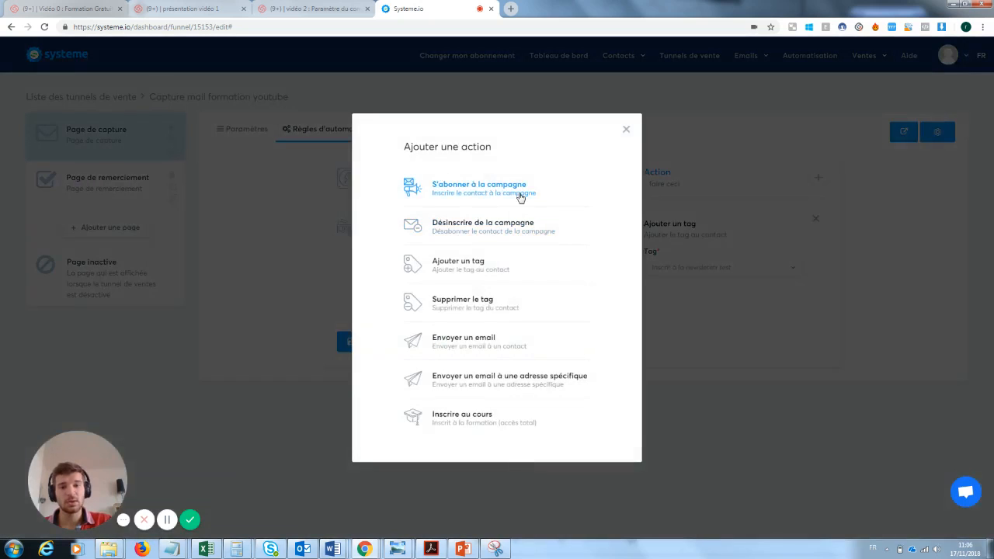
click(472, 341)
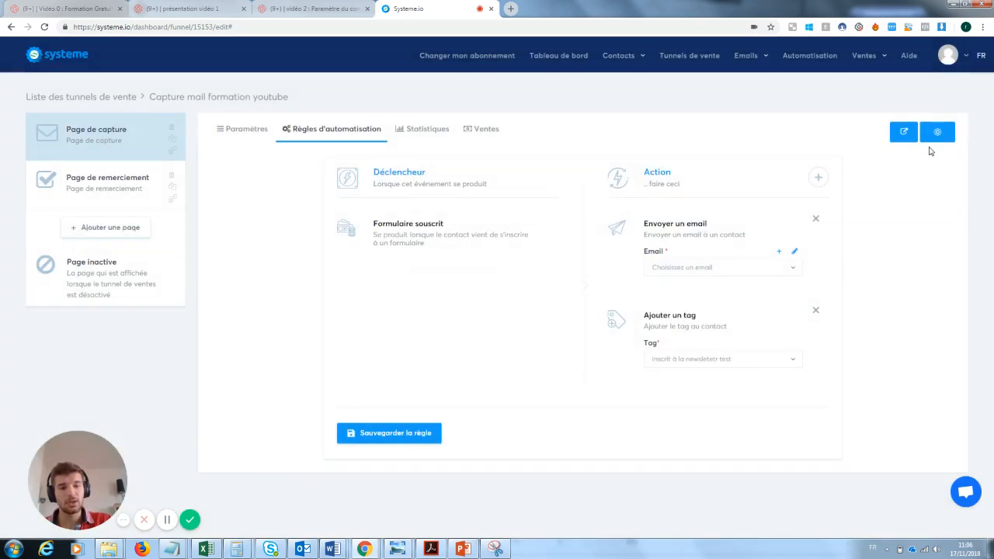
click(397, 434)
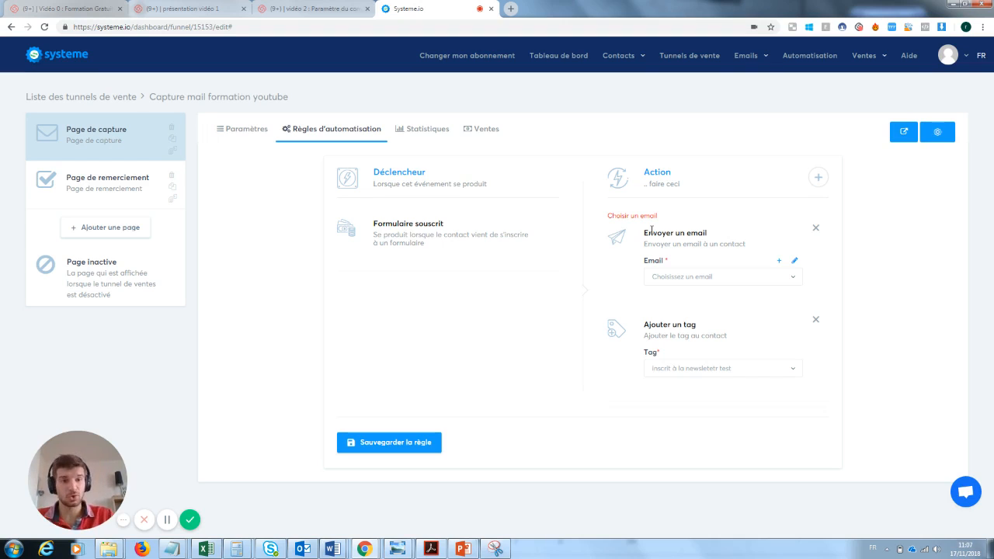
mouse_move(745, 55)
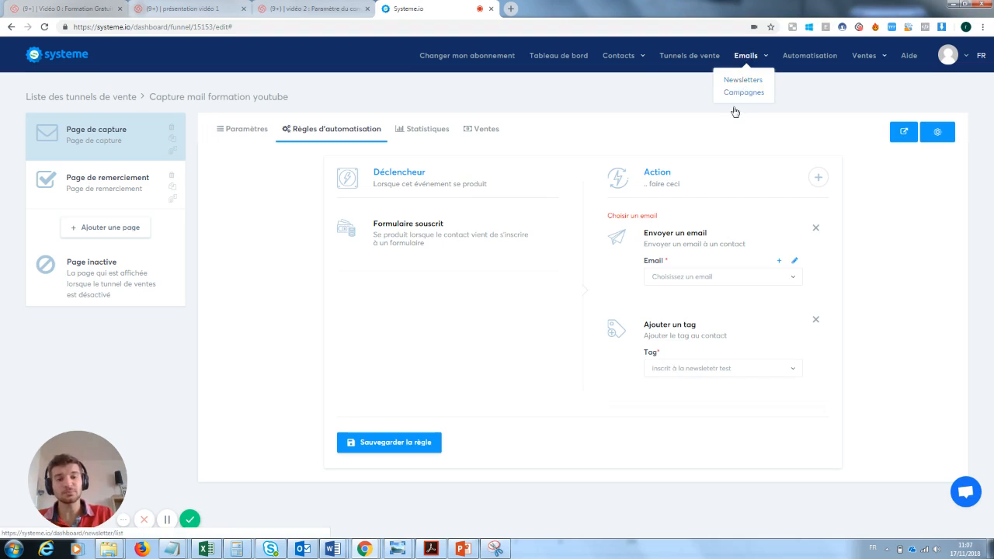
click(815, 227)
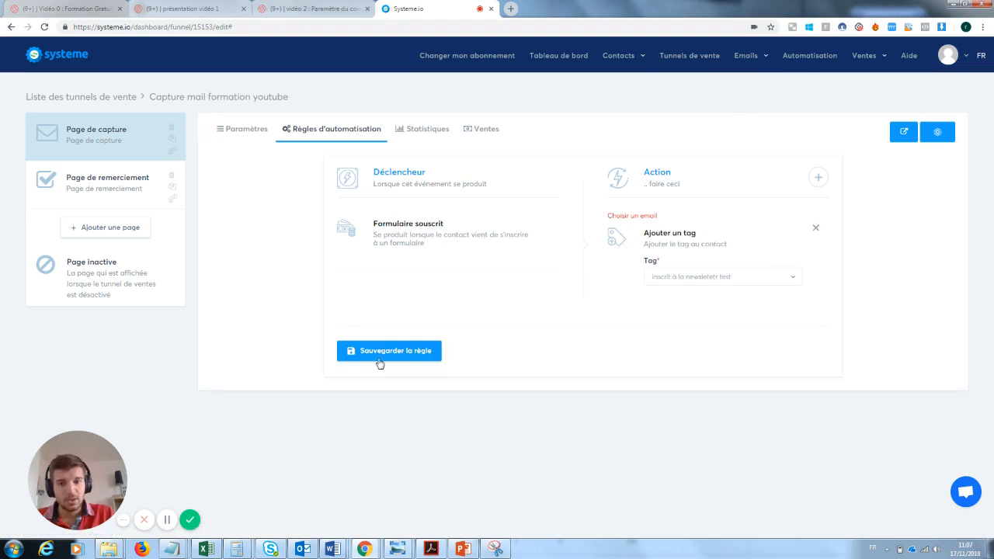
click(406, 359)
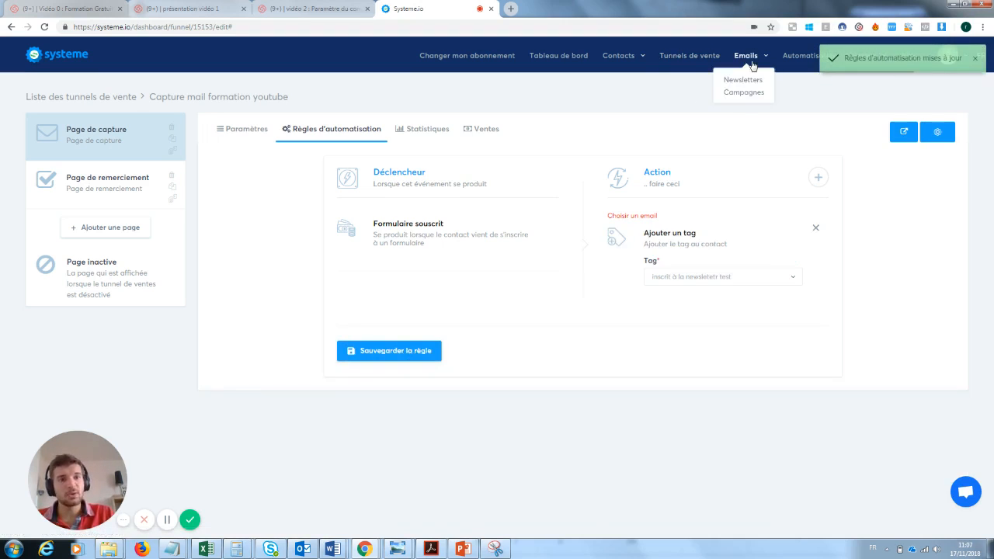
click(745, 80)
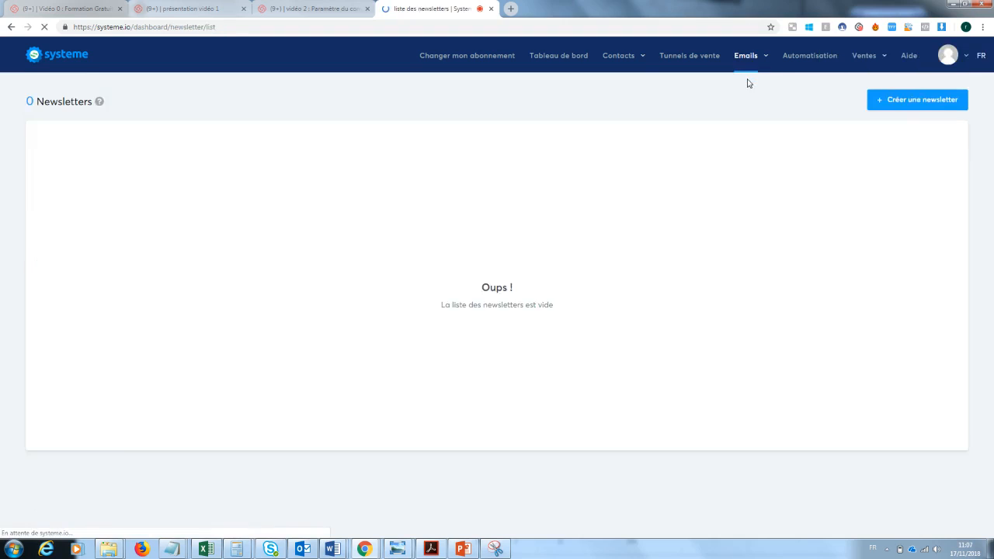
Create a new newsletter with 'test' as subject, sender name and email body, and save it
click(926, 102)
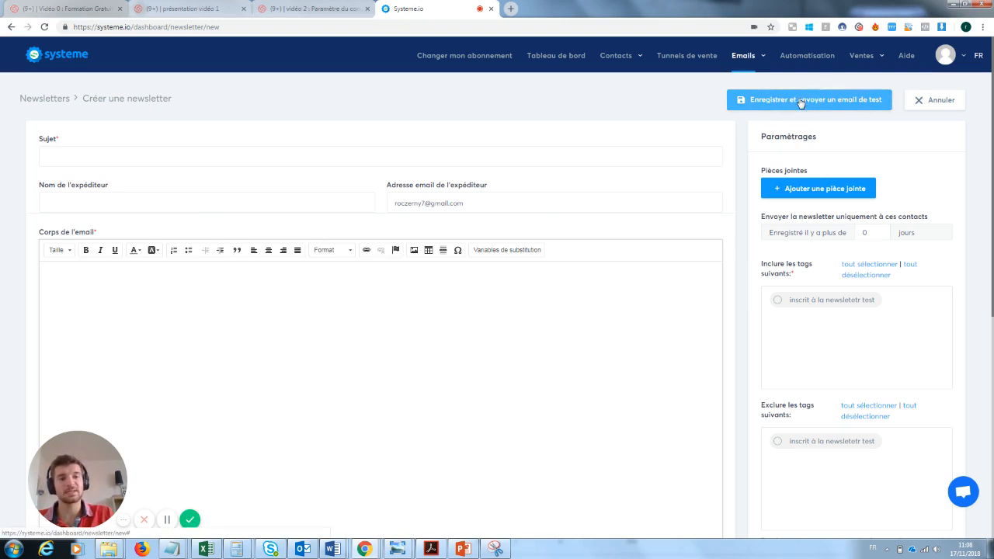
click(92, 155)
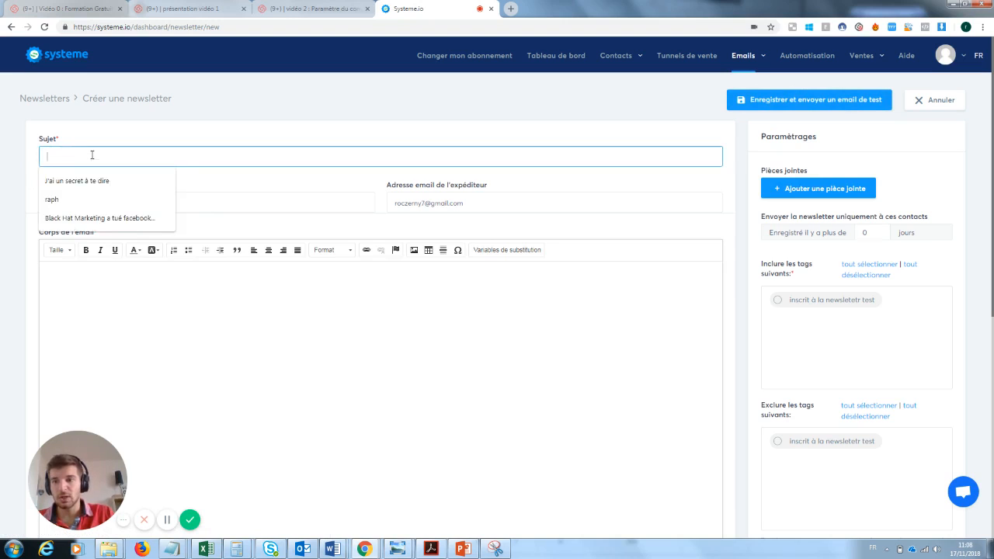
text(test)
key(Tab)
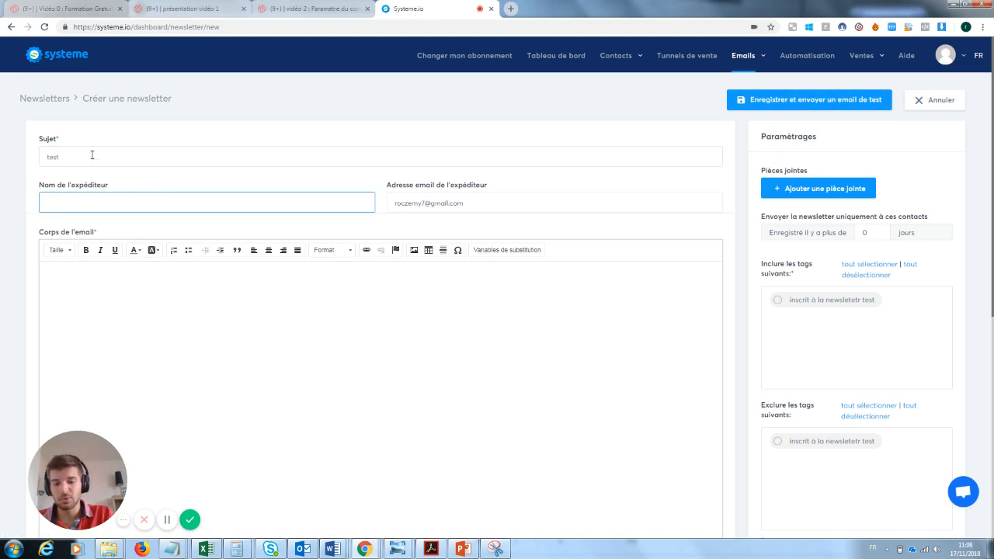
text(test)
key(Tab)
key(Tab)
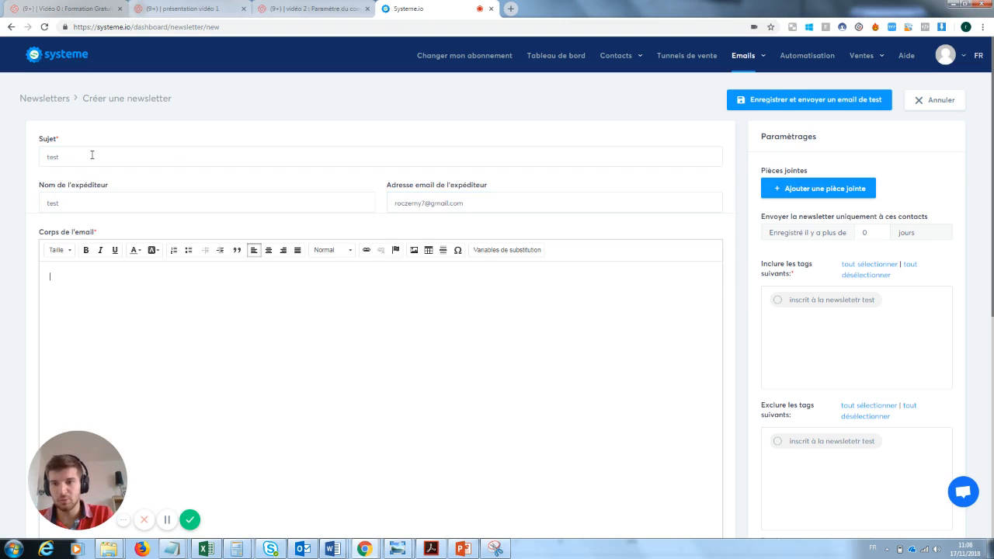
text(test)
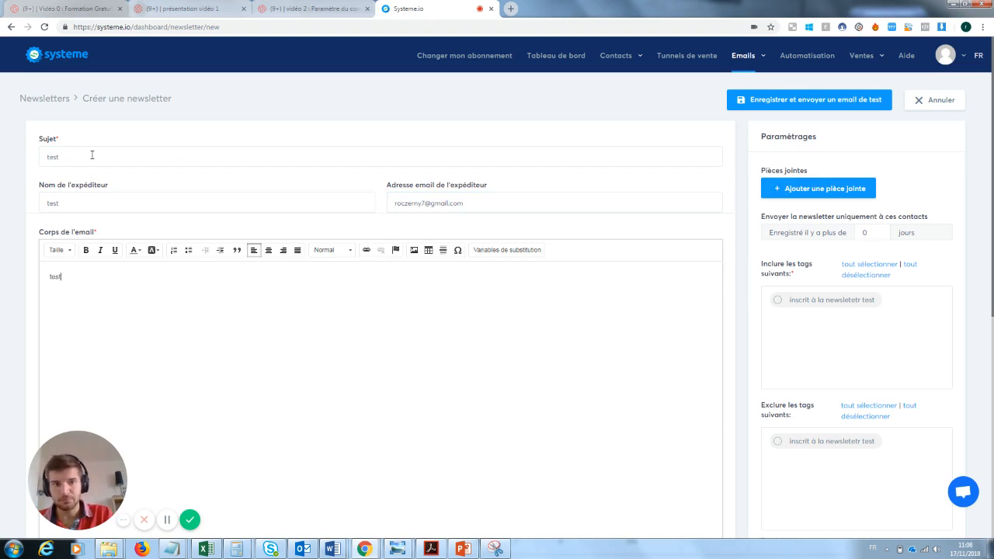
click(819, 99)
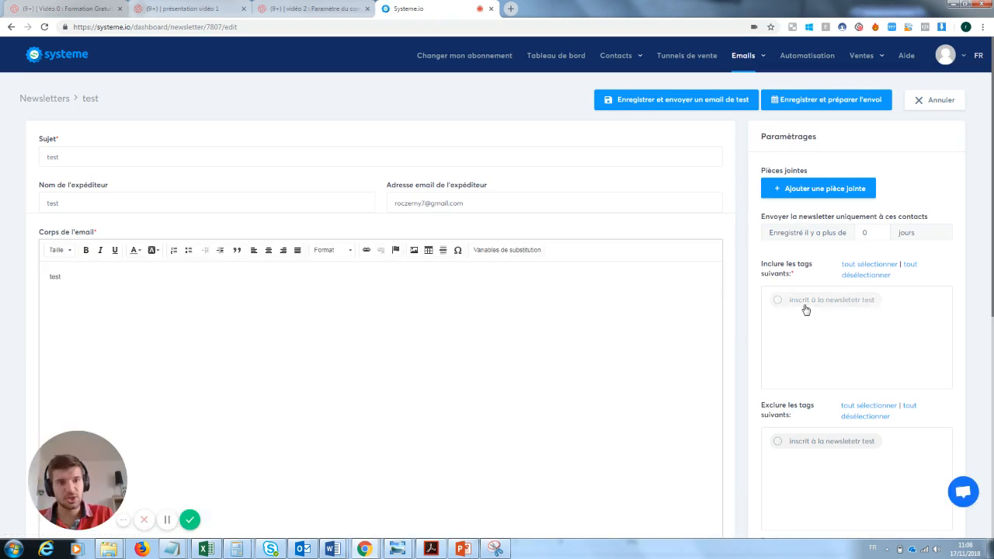
Include the 'inscrit à la newsletetr test' tag and send the newsletter now, confirming the send
click(778, 302)
click(800, 108)
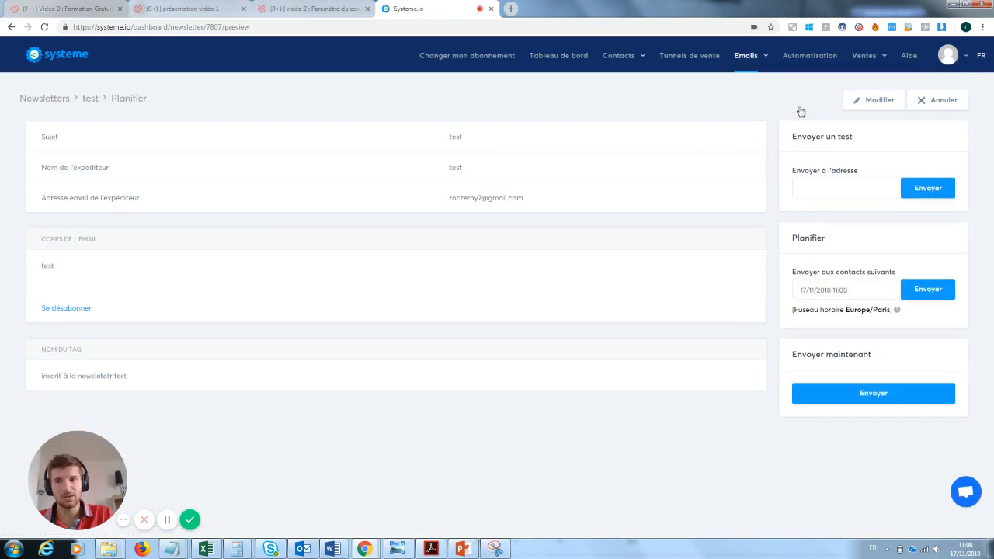
click(888, 394)
click(462, 320)
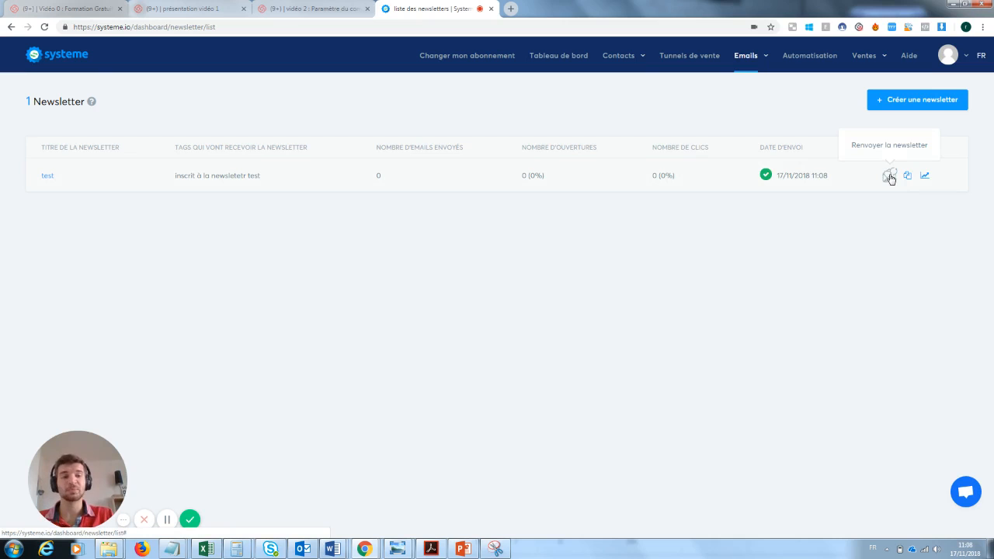
click(890, 178)
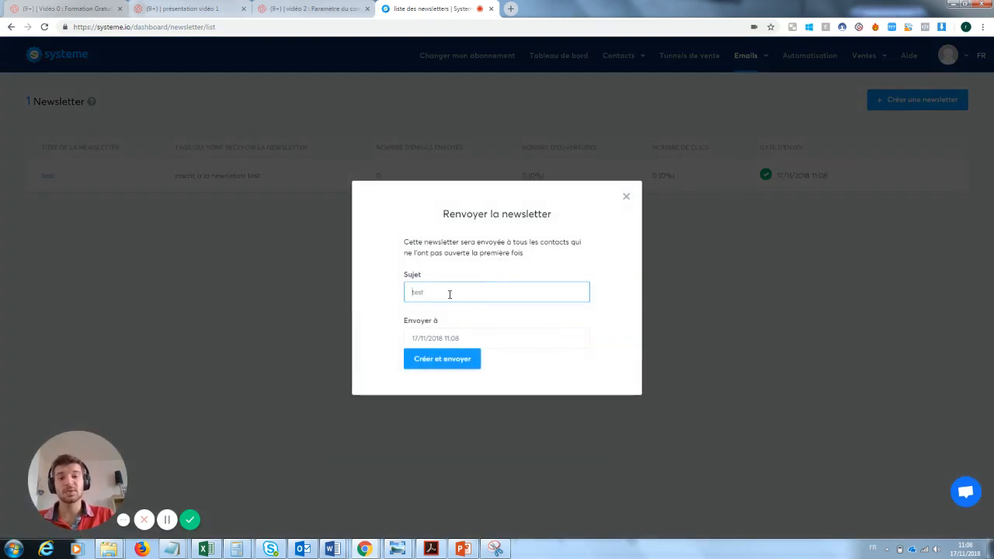
drag(448, 292, 411, 292)
key(BackSpace)
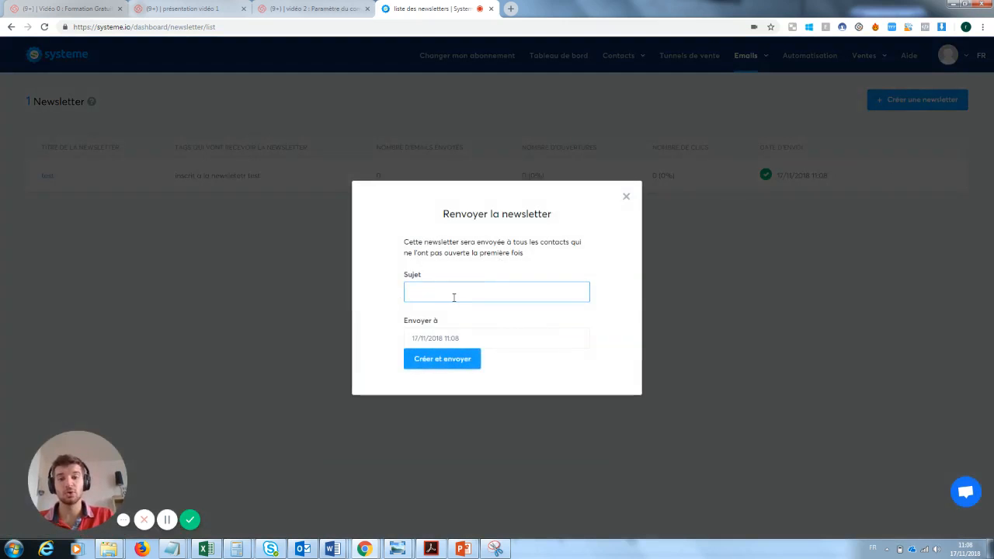
click(626, 196)
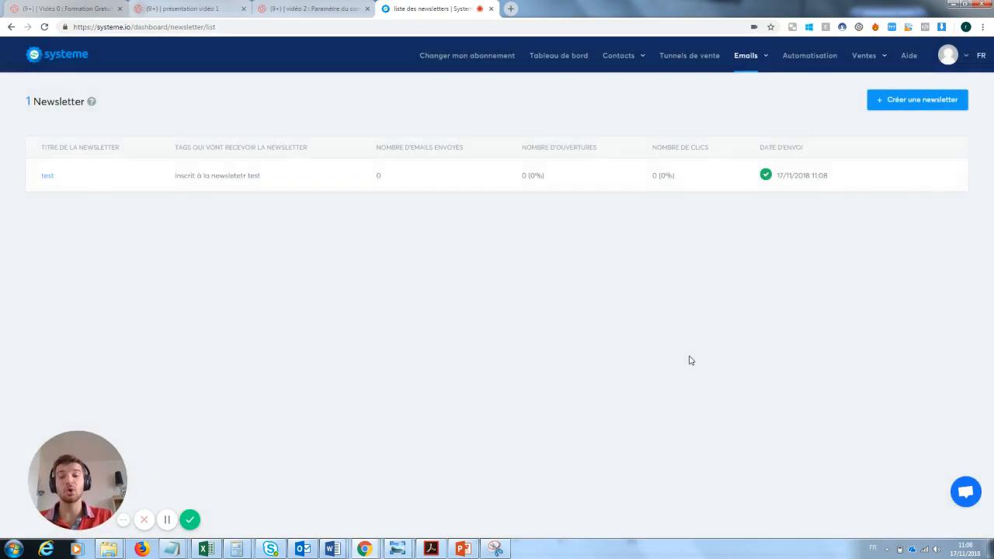